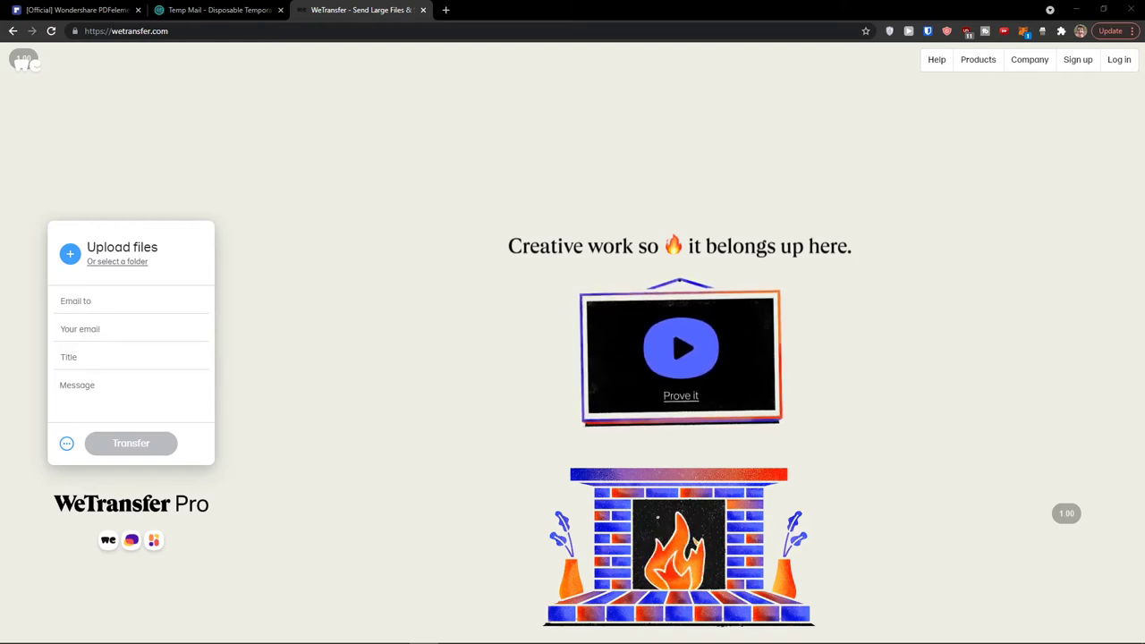
Zoom the WeTransfer page to 175% and dismiss the zoom popup
{"action": "key", "text": "ctrl+plus"}
{"action": "key", "text": "ctrl+plus"}
{"action": "key", "text": "ctrl+plus"}
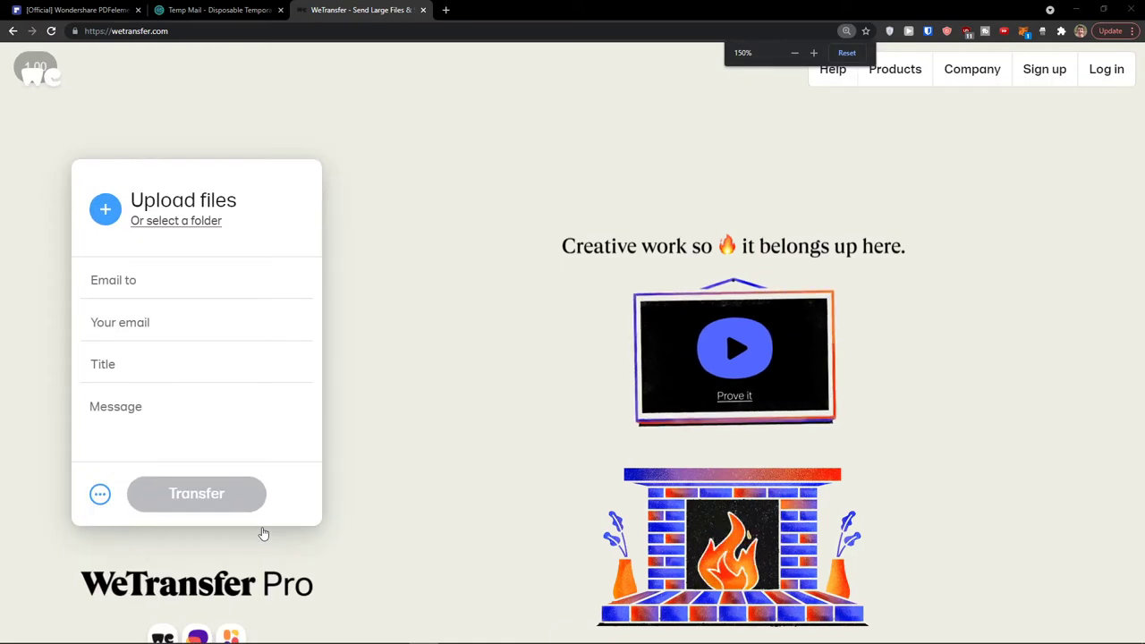
{"action": "key", "text": "ctrl+minus"}
{"action": "key", "text": "ctrl+plus"}
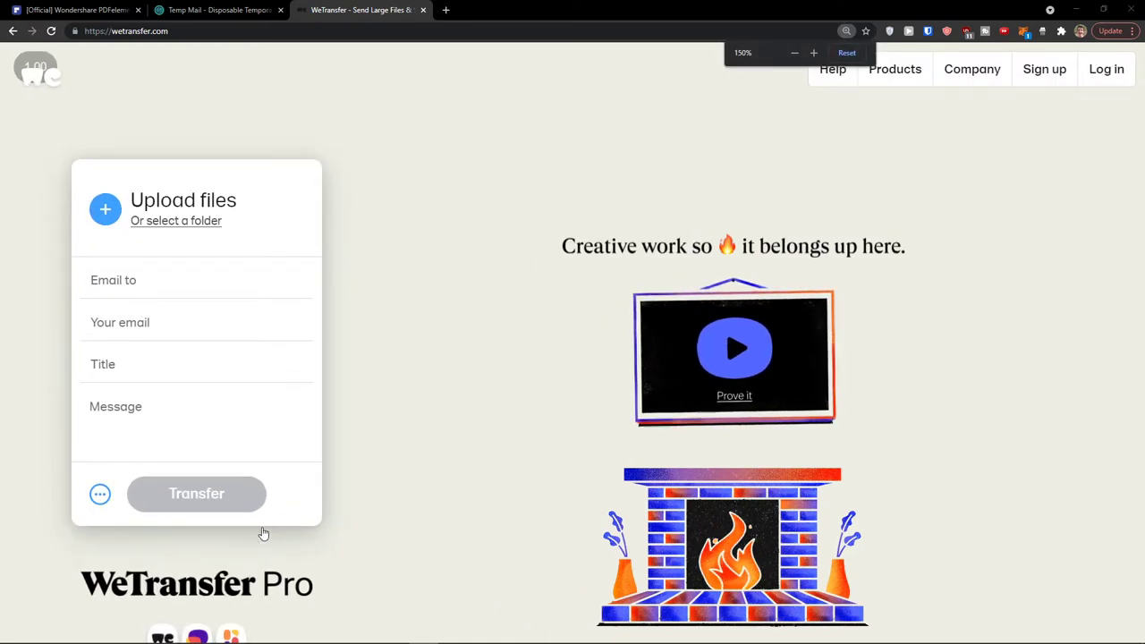
{"action": "key", "text": "ctrl+plus"}
{"action": "key", "text": "ctrl+plus"}
{"action": "key", "text": "ctrl+minus"}
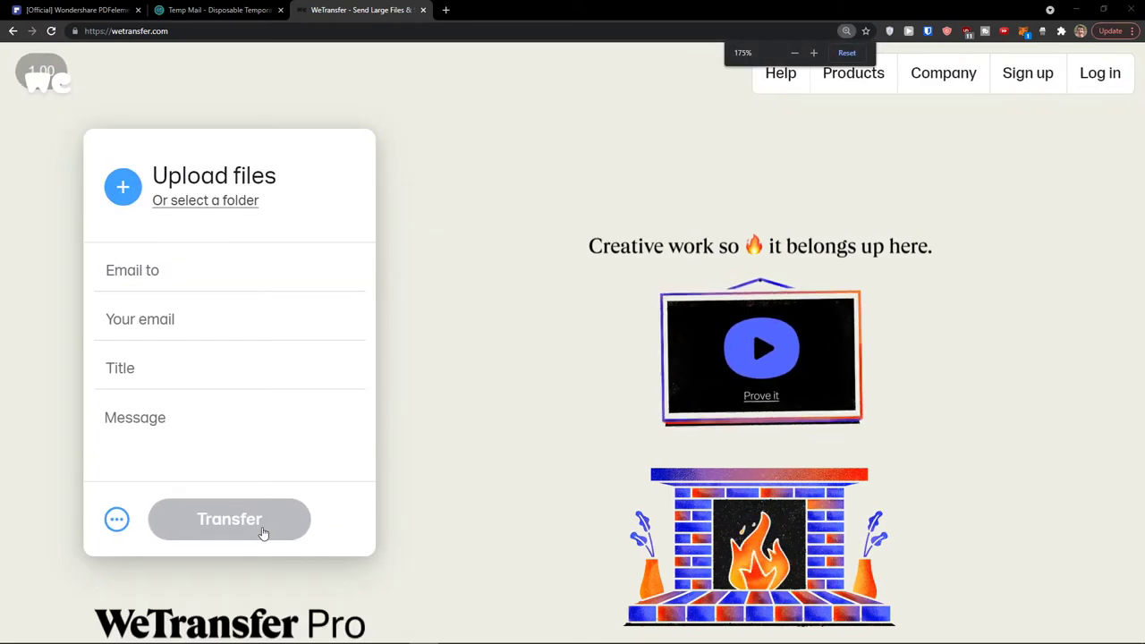
{"action": "left_click", "coordinate": [267, 528]}
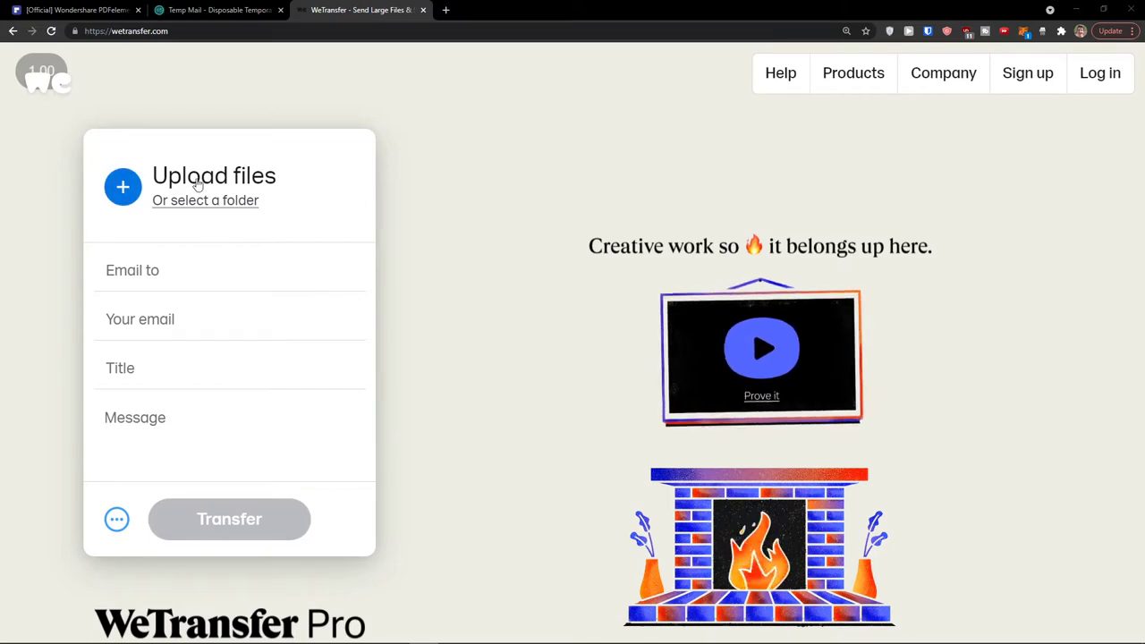
Attach Miro_Logo.png (137 KB) to a new transfer and review the form fields
{"action": "left_click", "coordinate": [139, 192]}
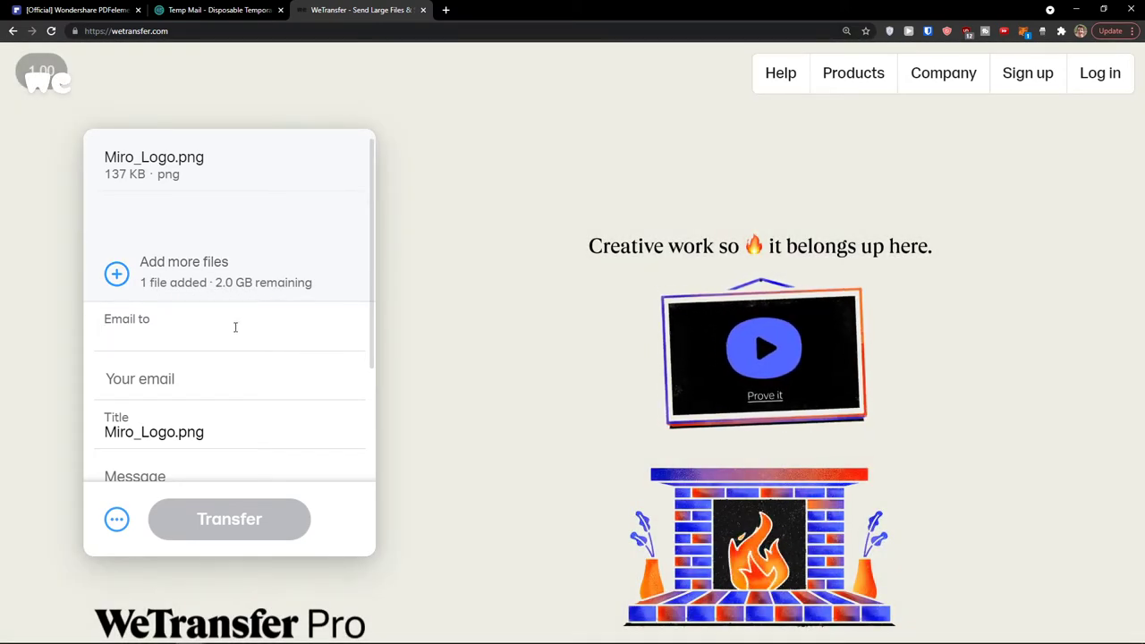
{"action": "scroll", "coordinate": [235, 327], "scroll_direction": "down", "scroll_amount": 1}
{"action": "scroll", "coordinate": [208, 300], "scroll_direction": "up", "scroll_amount": 1}
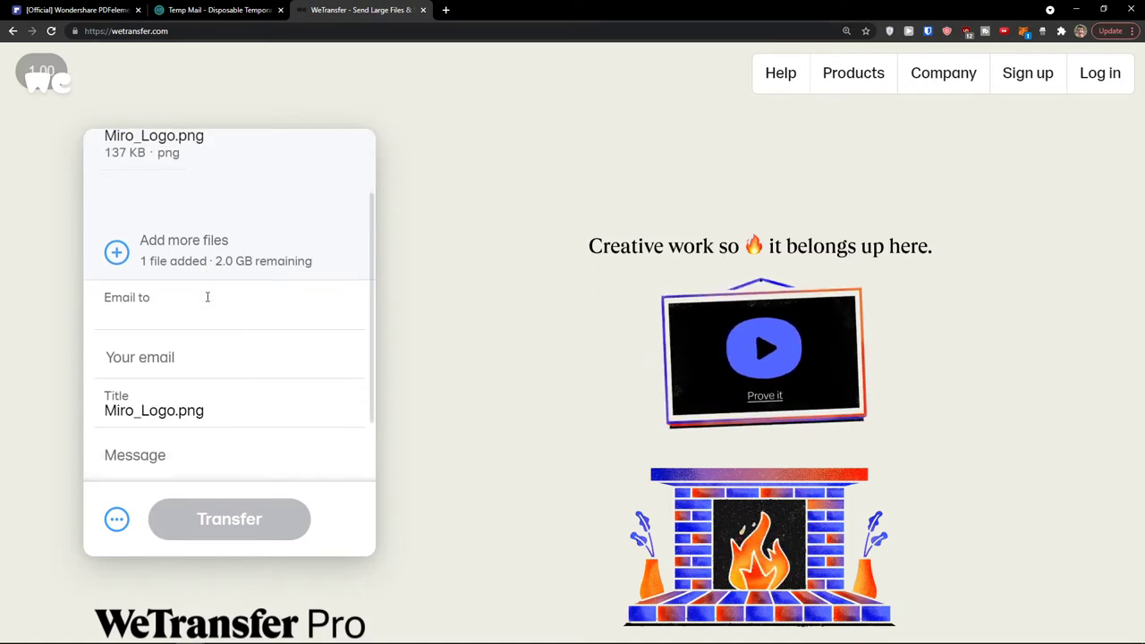
{"action": "scroll", "coordinate": [207, 297], "scroll_direction": "down", "scroll_amount": 1}
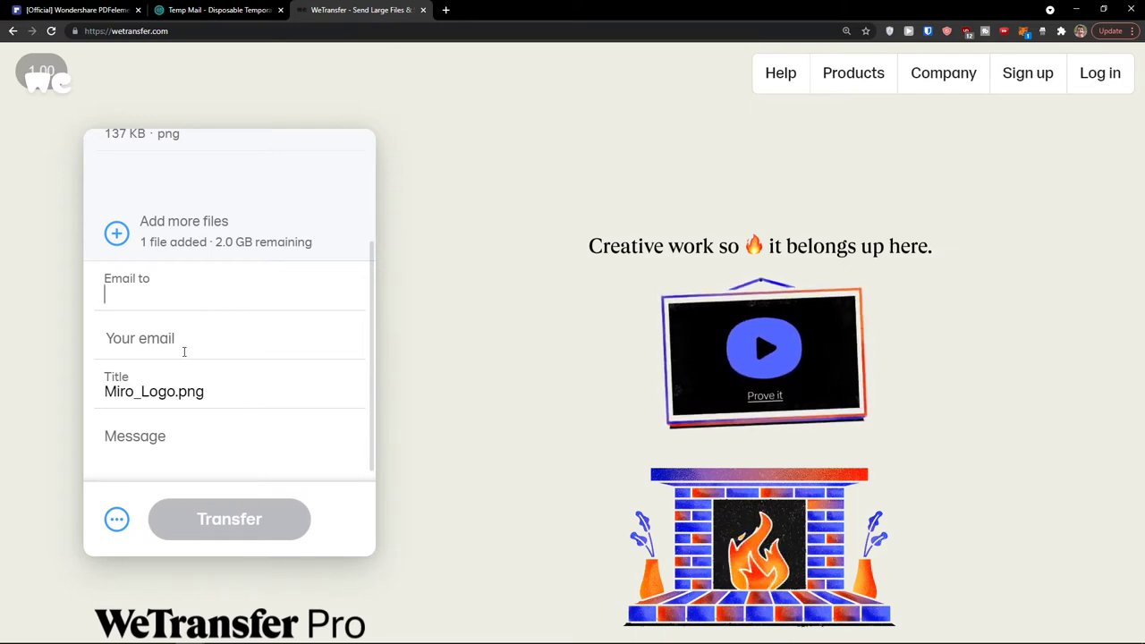
Switch the Miro_Logo.png transfer to Get transfer link and start uploading it
{"action": "triple_click", "coordinate": [180, 391]}
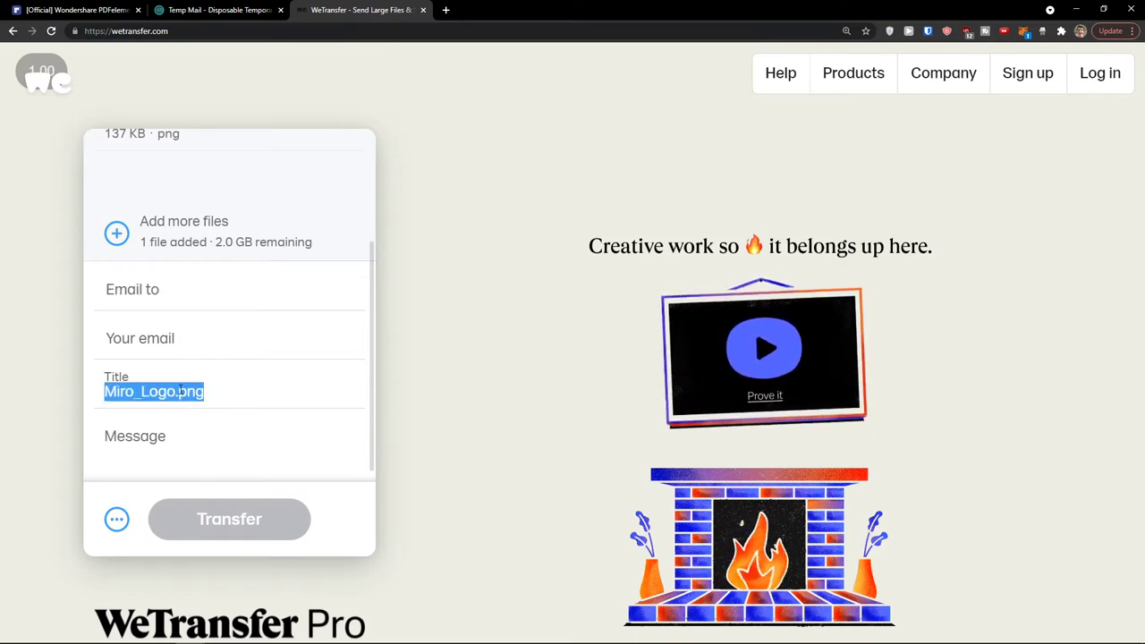
{"action": "left_click", "coordinate": [147, 433]}
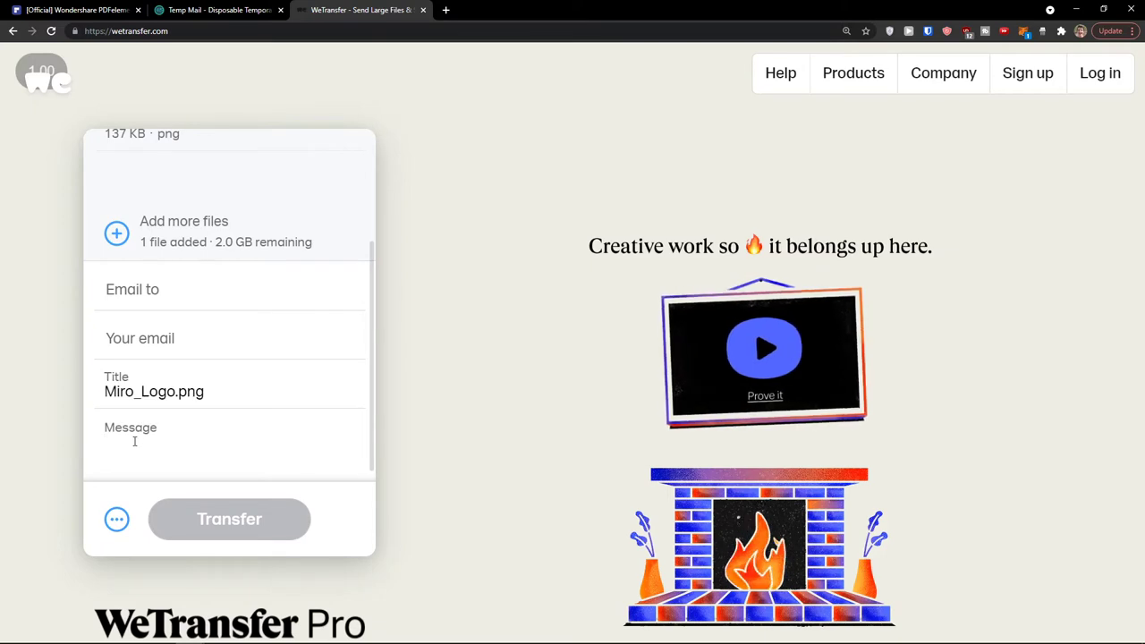
{"action": "left_click", "coordinate": [117, 522]}
{"action": "mouse_move", "coordinate": [179, 376]}
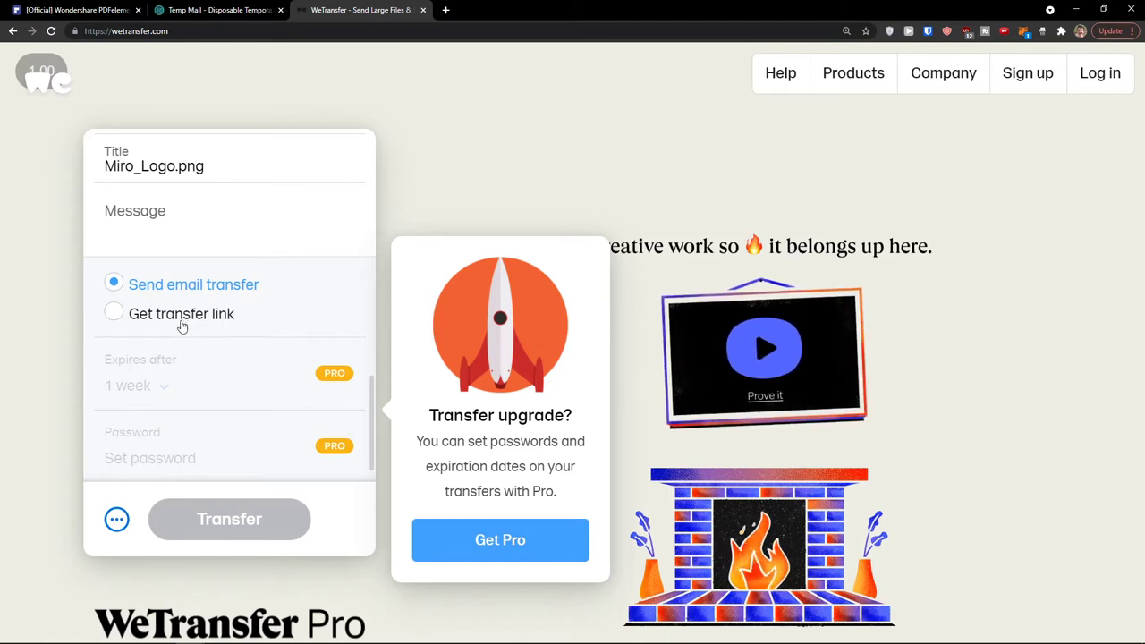
{"action": "left_click", "coordinate": [181, 324]}
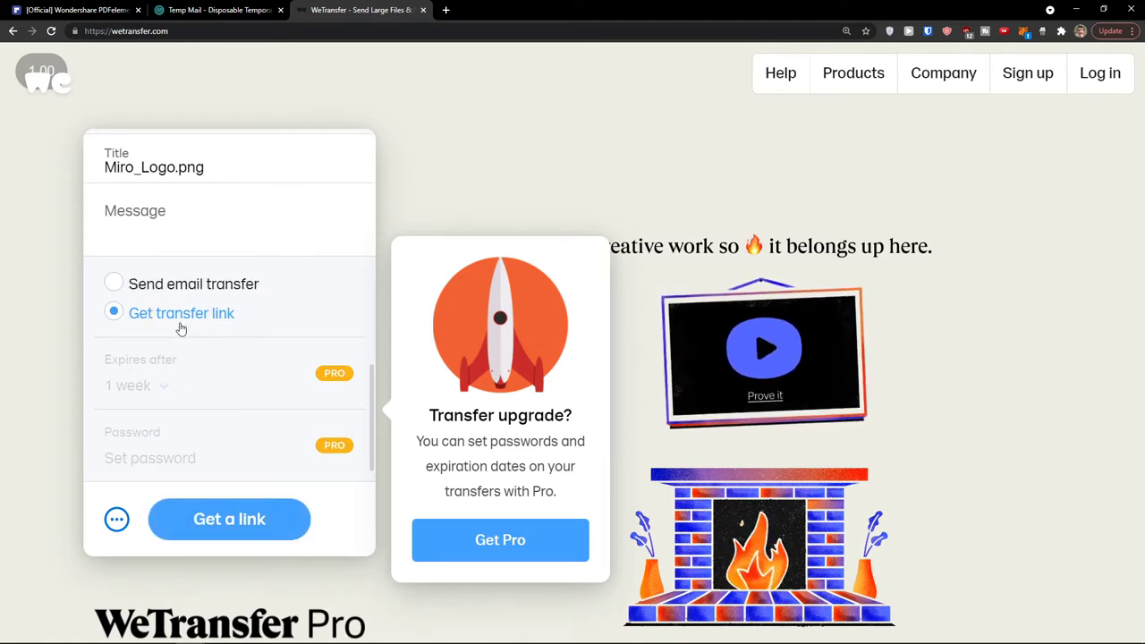
{"action": "left_click", "coordinate": [223, 512]}
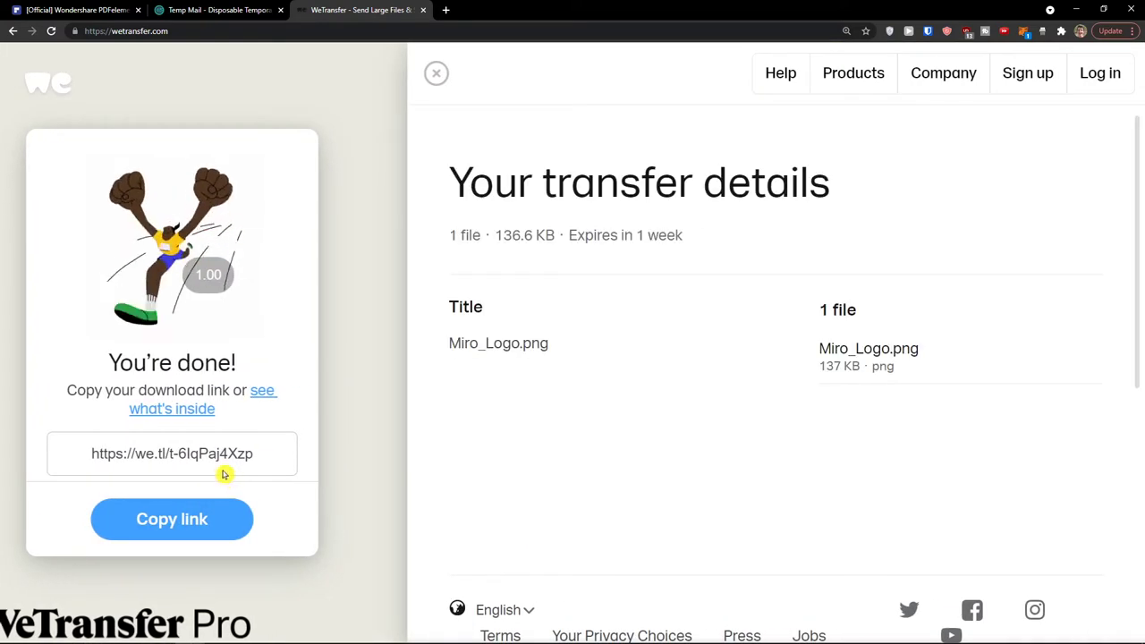
Copy the Miro_Logo.png download link and close the transfer details panel
{"action": "left_click", "coordinate": [213, 459]}
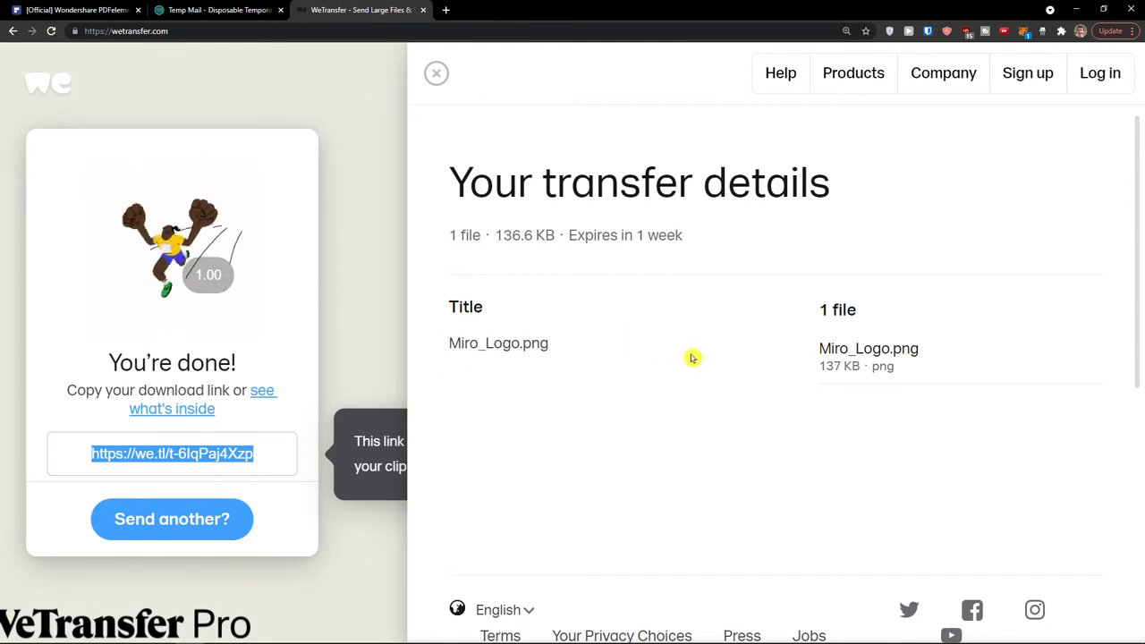
{"action": "scroll", "coordinate": [657, 366], "scroll_direction": "down", "scroll_amount": 1}
{"action": "left_click", "coordinate": [435, 73]}
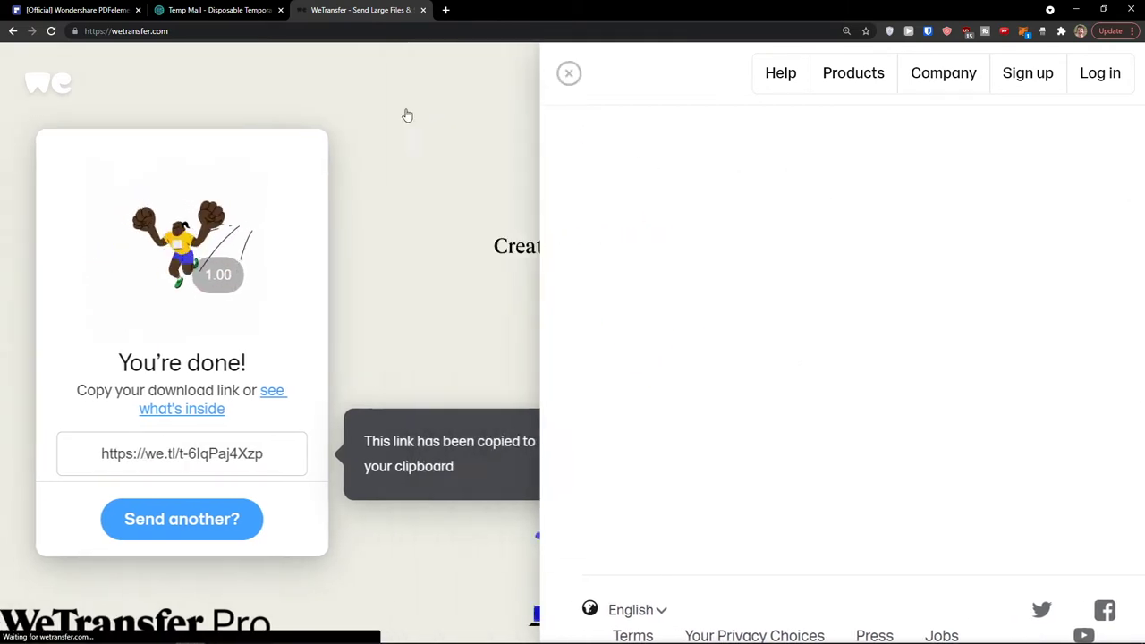
{"action": "left_click", "coordinate": [286, 458]}
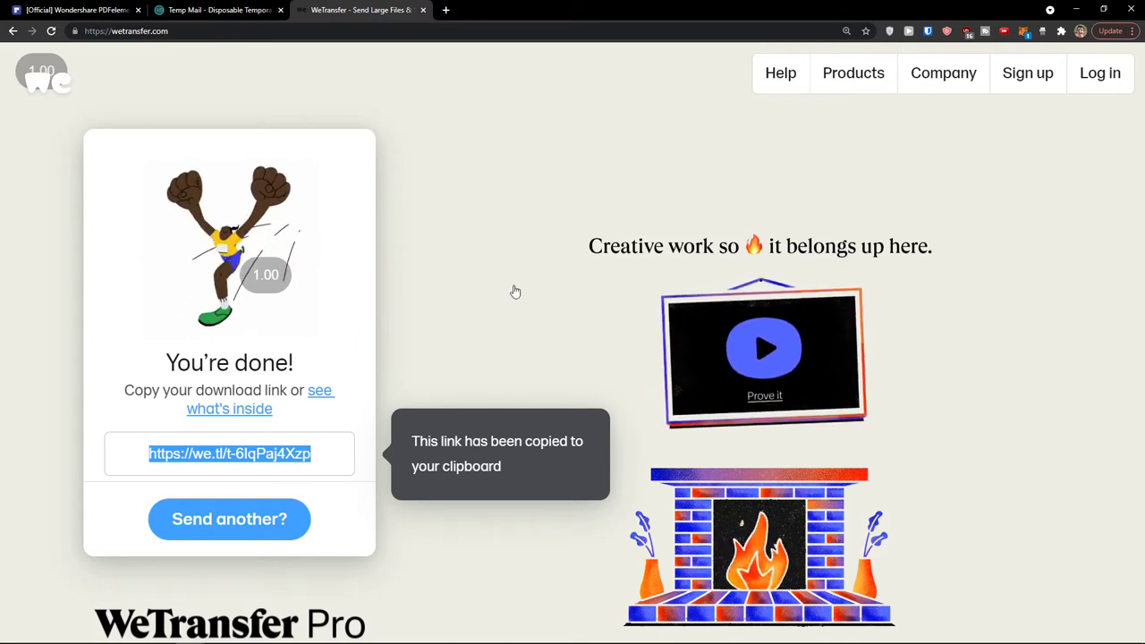
Load the copied download link in a new private browser window
{"action": "key", "text": "ctrl+shift+n"}
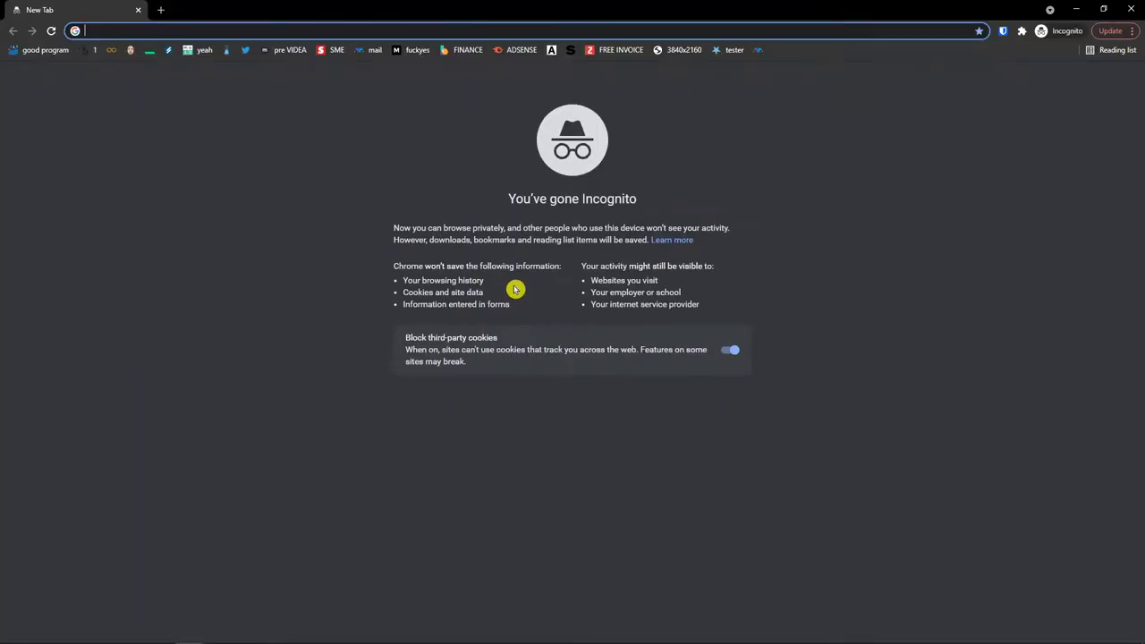
{"action": "key", "text": "Return"}
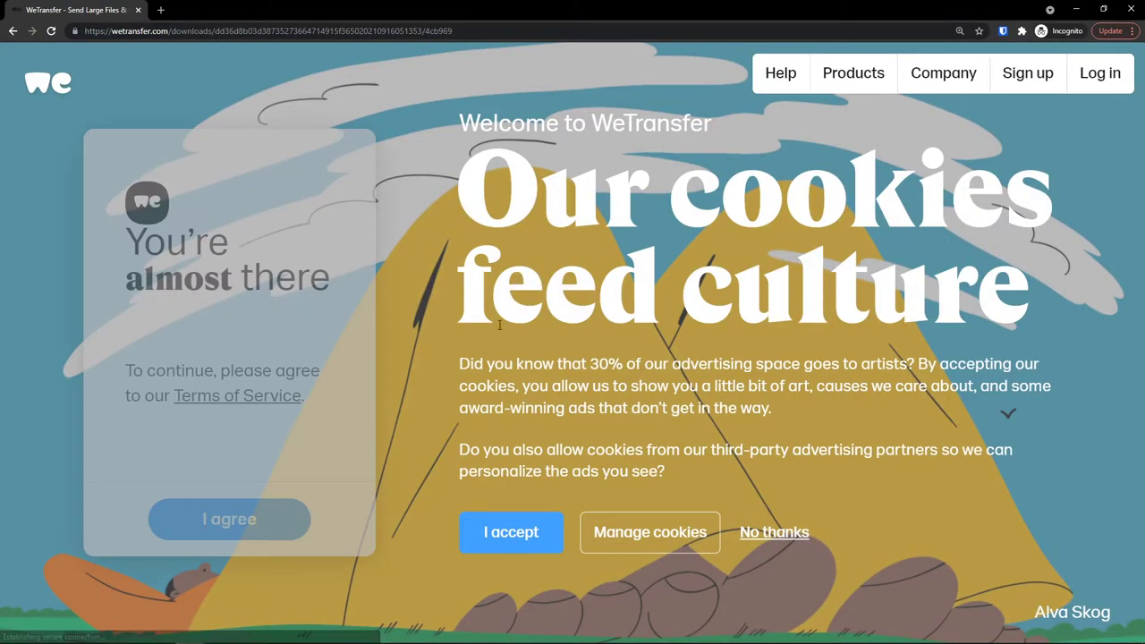
Accept cookies and terms, download and view Miro_Logo.png, then close the windows
{"action": "left_click", "coordinate": [502, 533]}
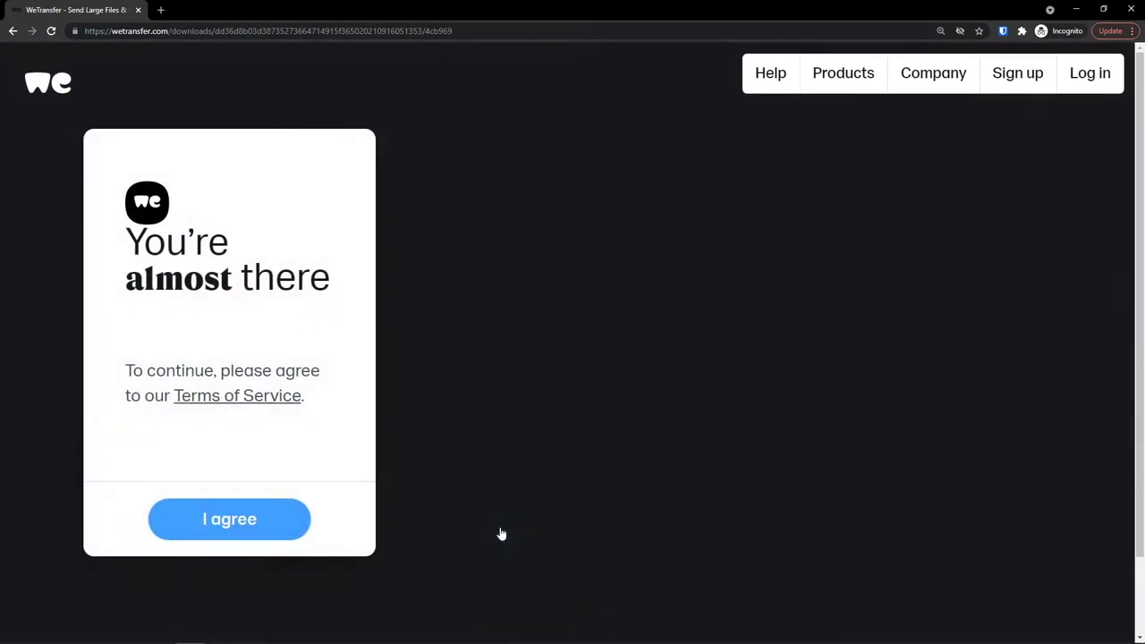
{"action": "left_click", "coordinate": [275, 519]}
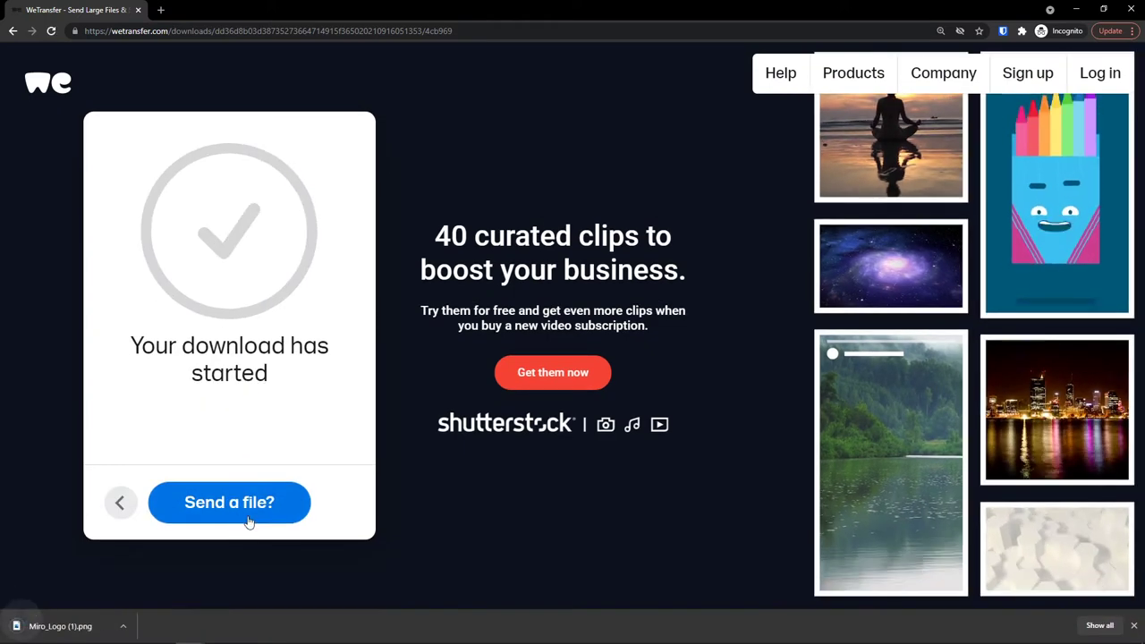
{"action": "left_click", "coordinate": [98, 623]}
{"action": "left_click", "coordinate": [1131, 9]}
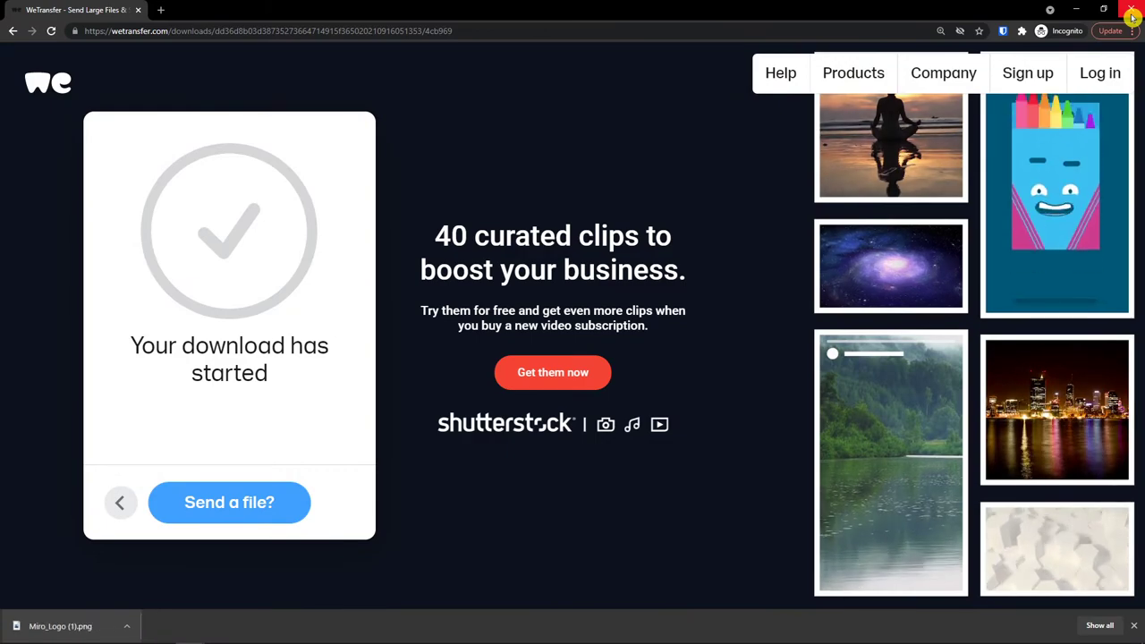
{"action": "left_click", "coordinate": [1132, 12]}
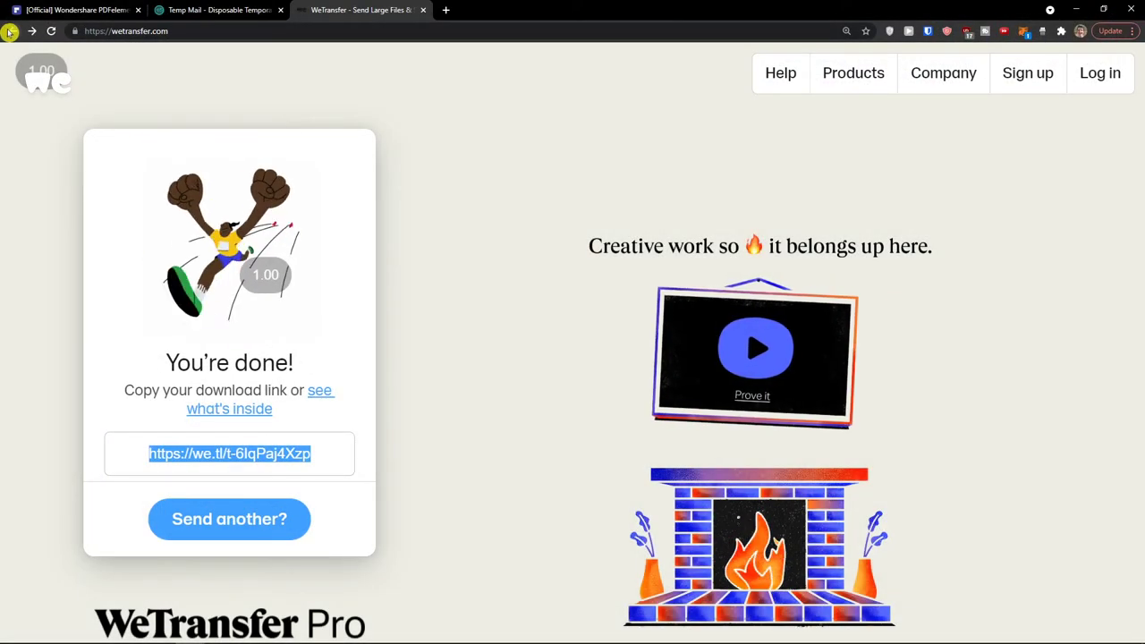
Reload wetransfer.com and attach Miro_Logo.png to a fresh transfer
{"action": "left_click", "coordinate": [110, 35]}
{"action": "key", "text": "Return"}
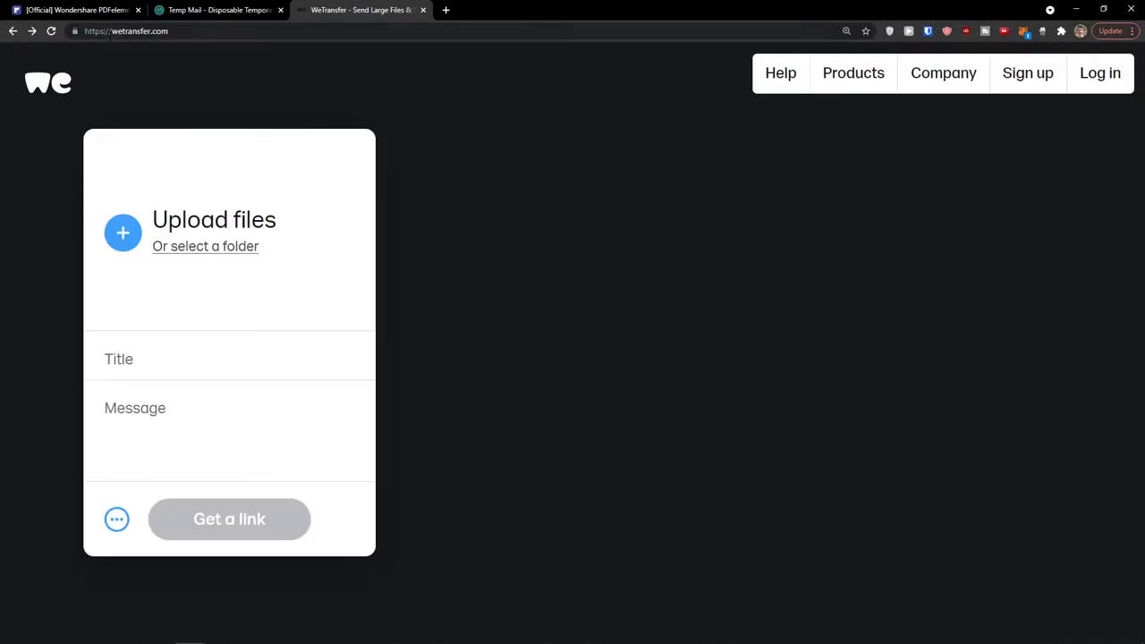
{"action": "left_click", "coordinate": [133, 231]}
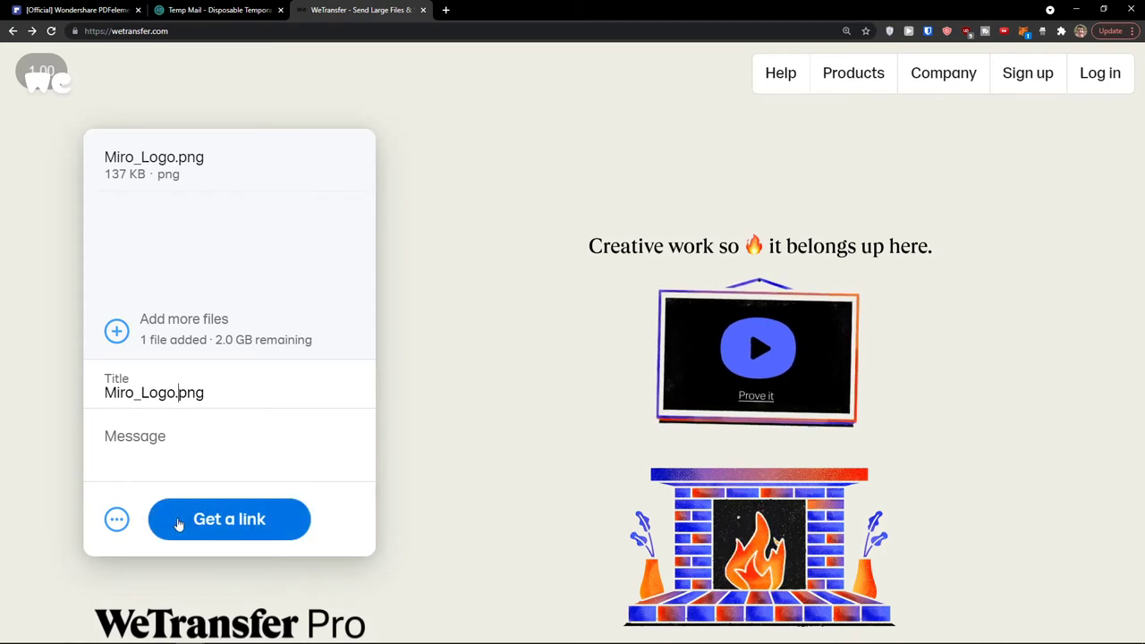
Set the transfer back to Send email transfer and dismiss the Pro upgrade offer
{"action": "left_click", "coordinate": [116, 519]}
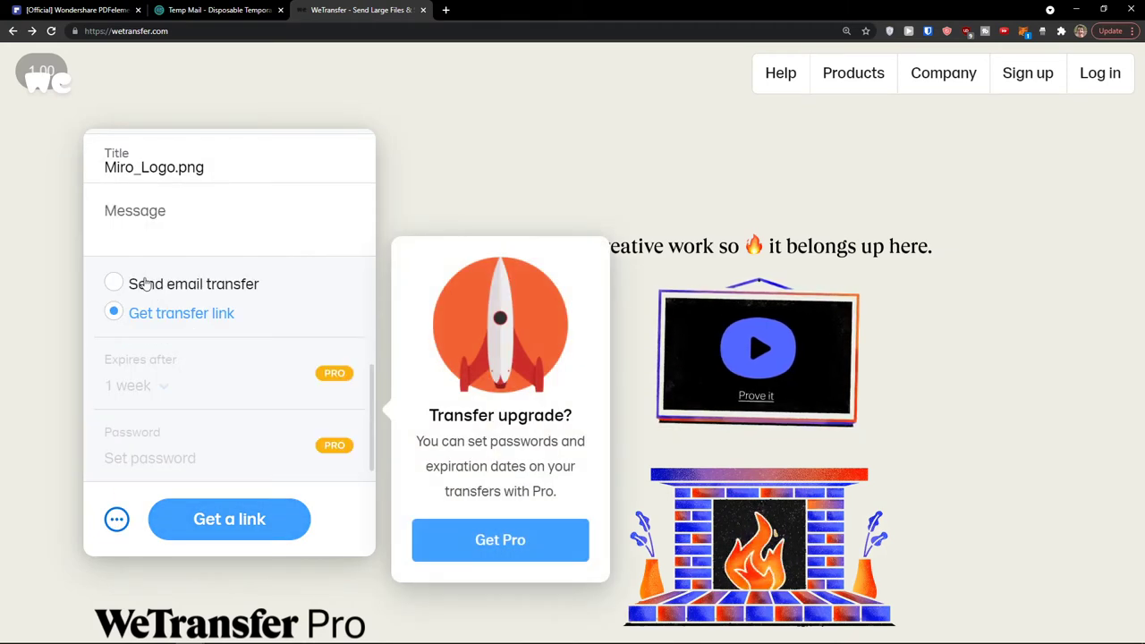
{"action": "left_click", "coordinate": [143, 284]}
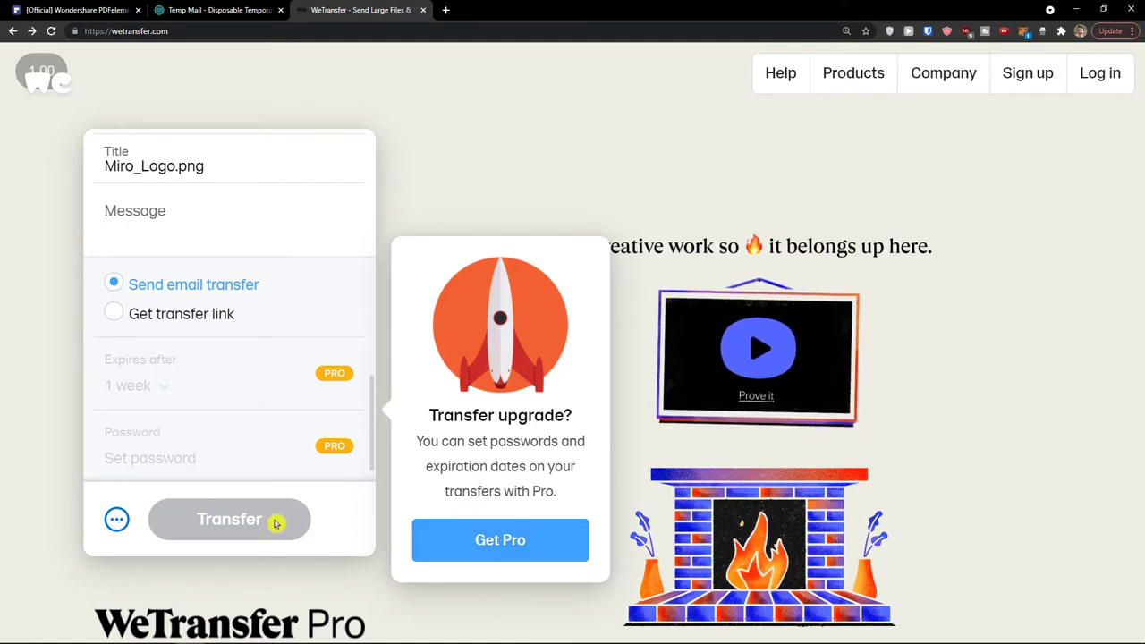
{"action": "left_click", "coordinate": [352, 427]}
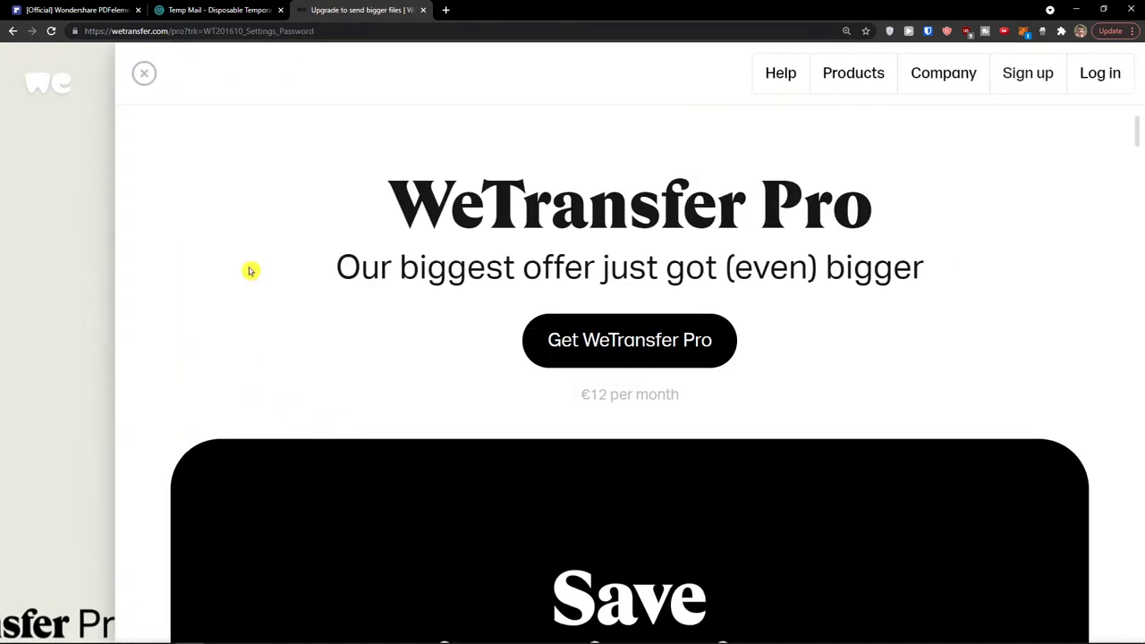
{"action": "left_click", "coordinate": [145, 72]}
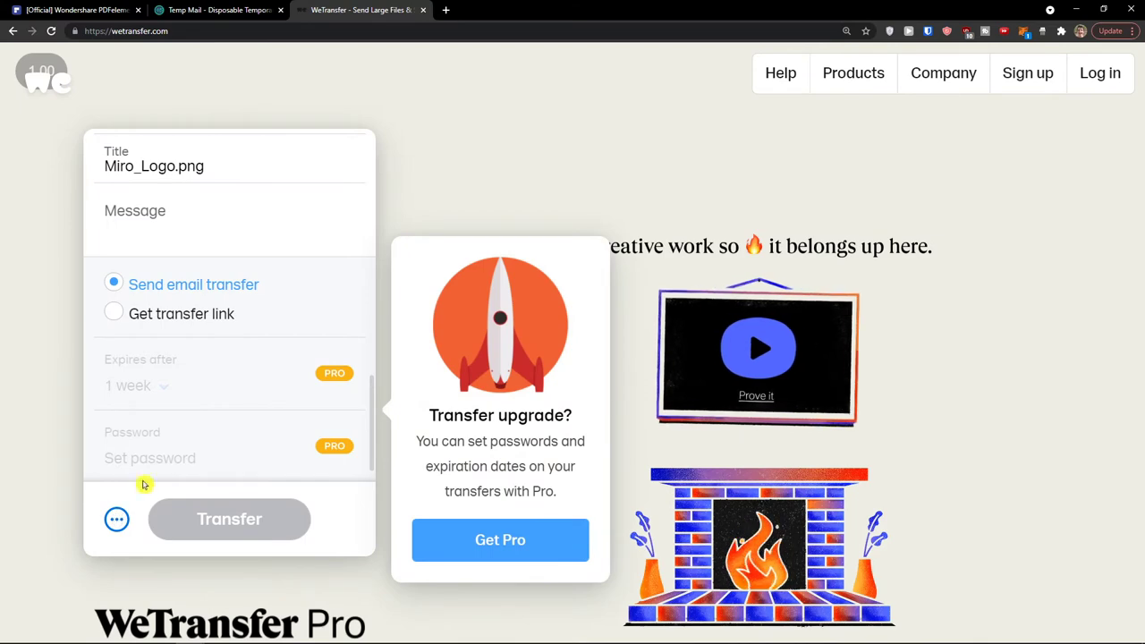
{"action": "scroll", "coordinate": [126, 269], "scroll_direction": "up", "scroll_amount": 5}
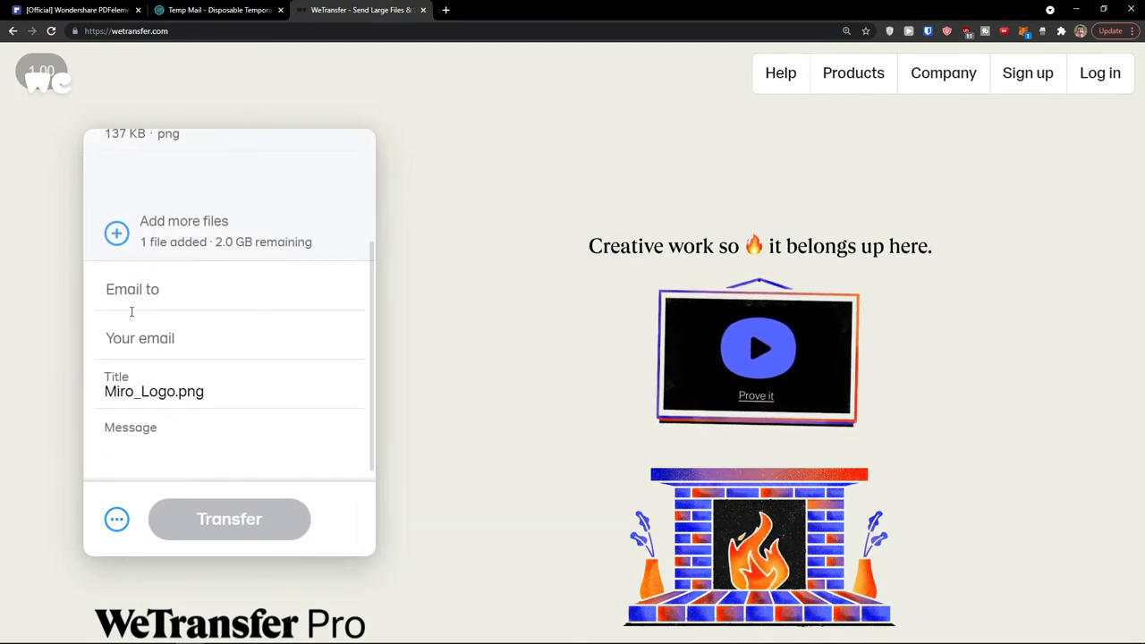
{"action": "left_click", "coordinate": [117, 519]}
{"action": "scroll", "coordinate": [140, 427], "scroll_direction": "up", "scroll_amount": 2}
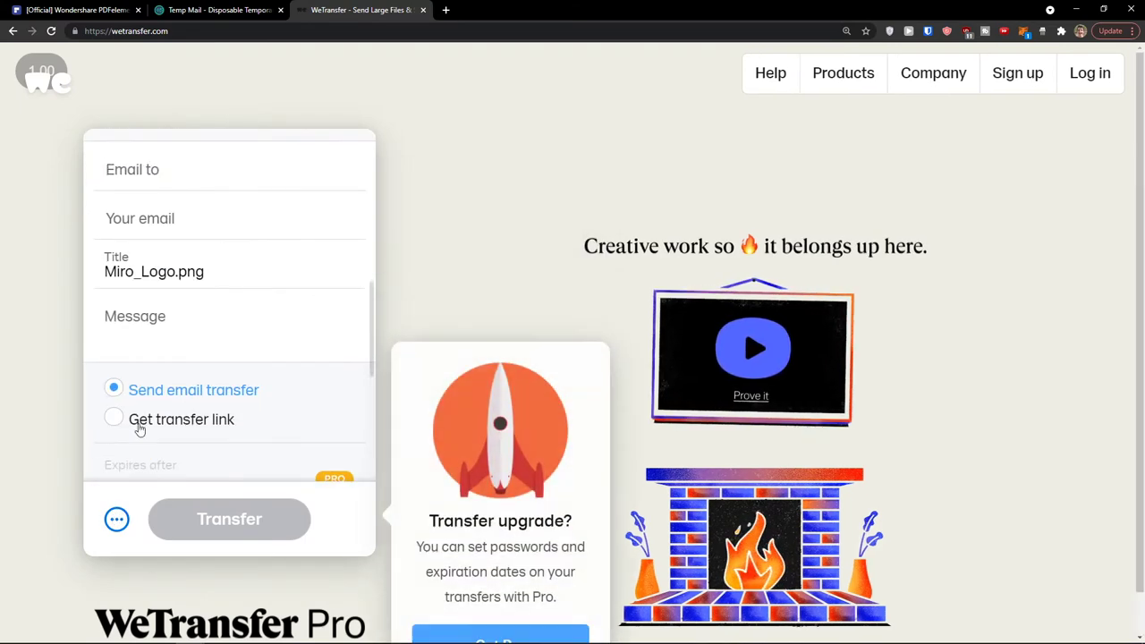
{"action": "scroll", "coordinate": [146, 417], "scroll_direction": "down", "scroll_amount": 1}
{"action": "scroll", "coordinate": [161, 378], "scroll_direction": "down", "scroll_amount": 1}
{"action": "scroll", "coordinate": [159, 358], "scroll_direction": "up", "scroll_amount": 1}
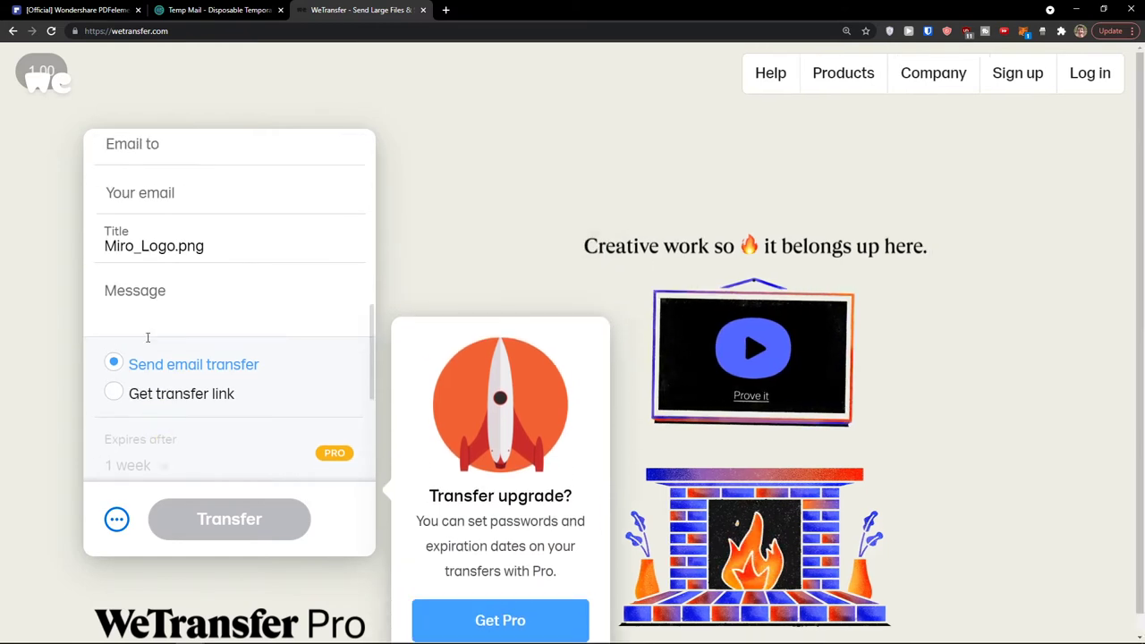
{"action": "scroll", "coordinate": [157, 361], "scroll_direction": "up", "scroll_amount": 2}
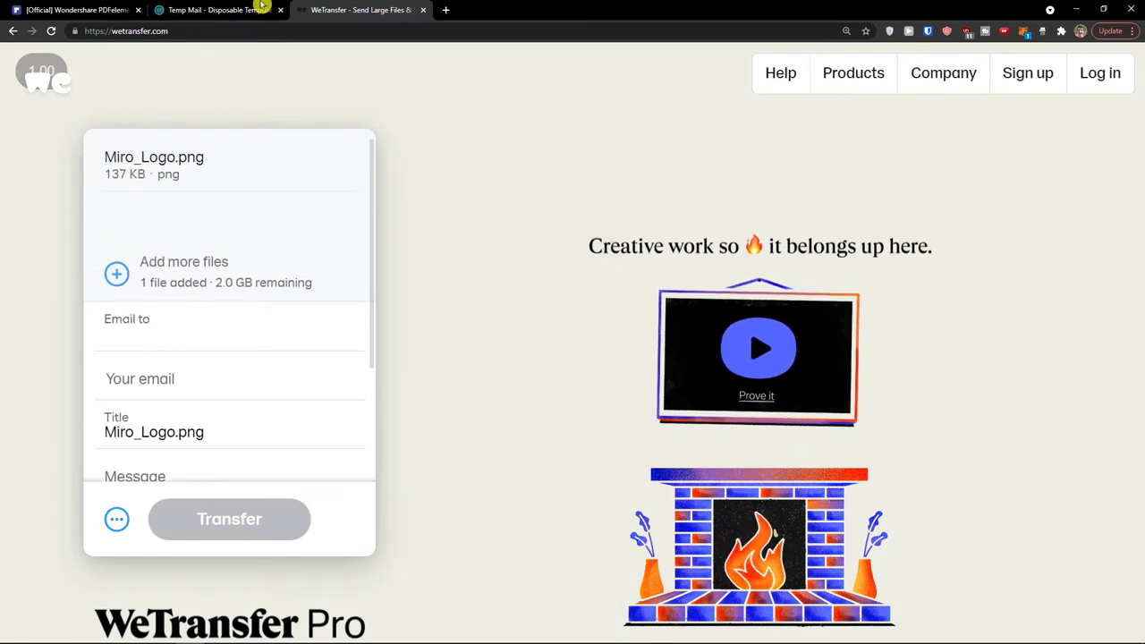
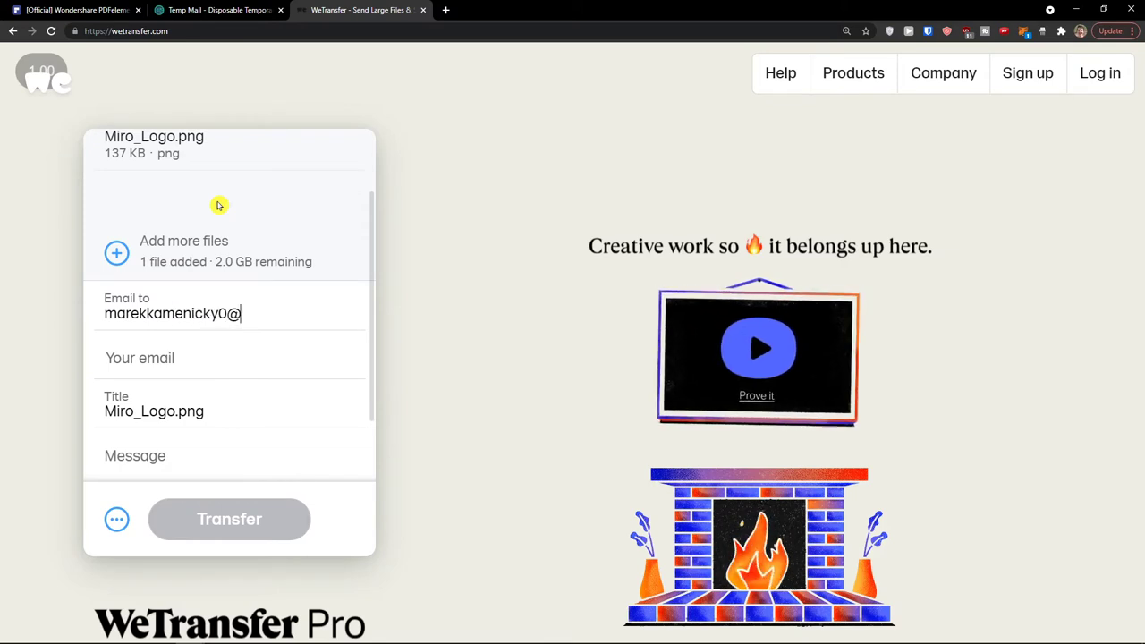
Enter the recipient address and paste the temporary mailbox address as the sender email
{"action": "left_click", "coordinate": [185, 5]}
{"action": "left_click", "coordinate": [746, 225]}
{"action": "left_click", "coordinate": [360, 6]}
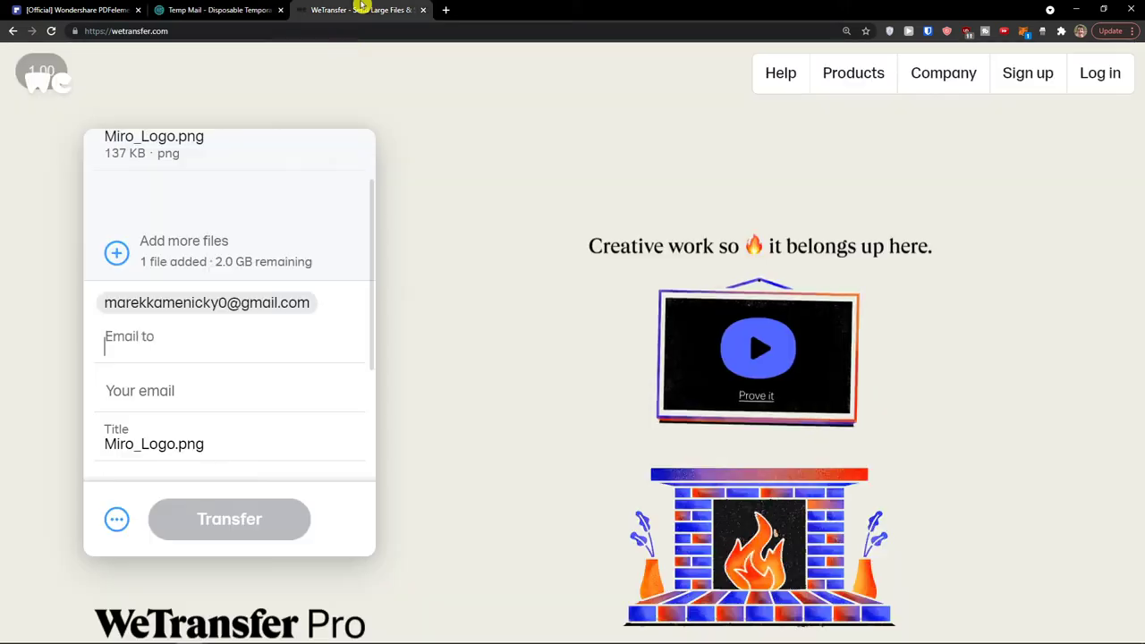
{"action": "key", "text": "ctrl+v"}
{"action": "left_click_drag", "start_coordinate": [292, 320], "coordinate": [94, 317]}
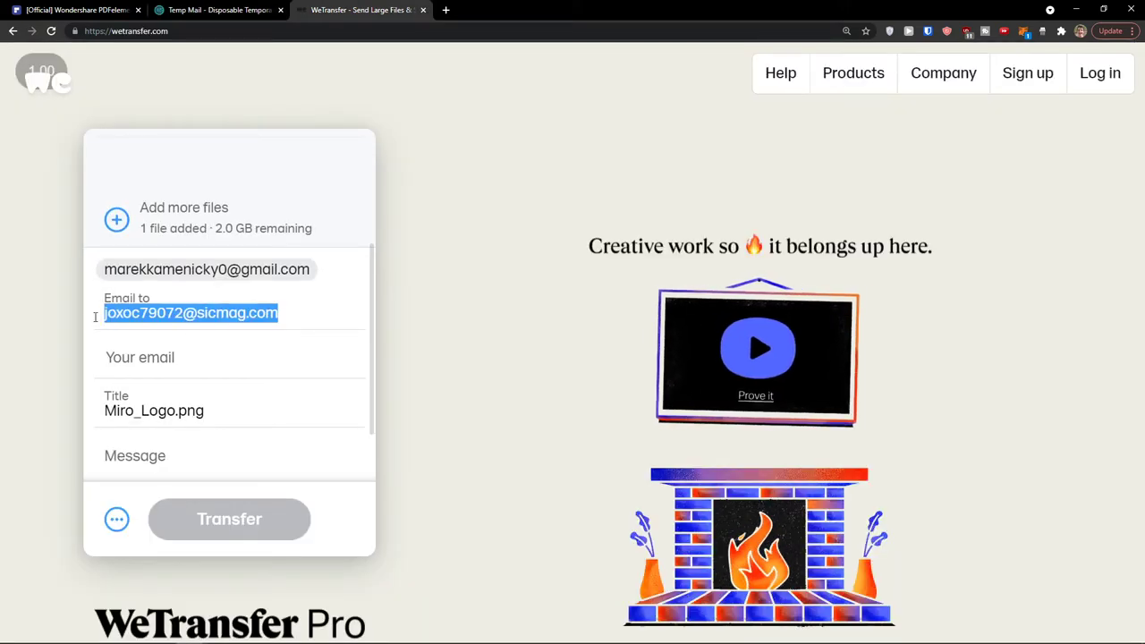
{"action": "key", "text": "ctrl+x"}
{"action": "left_click", "coordinate": [187, 340]}
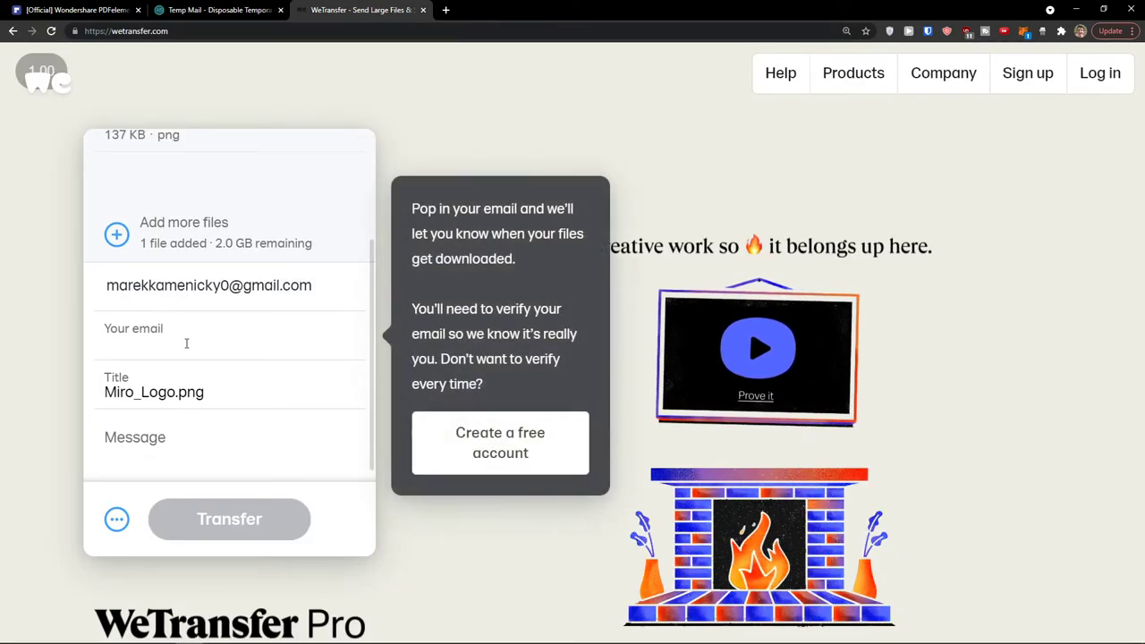
{"action": "key", "text": "ctrl+v"}
{"action": "left_click", "coordinate": [55, 340]}
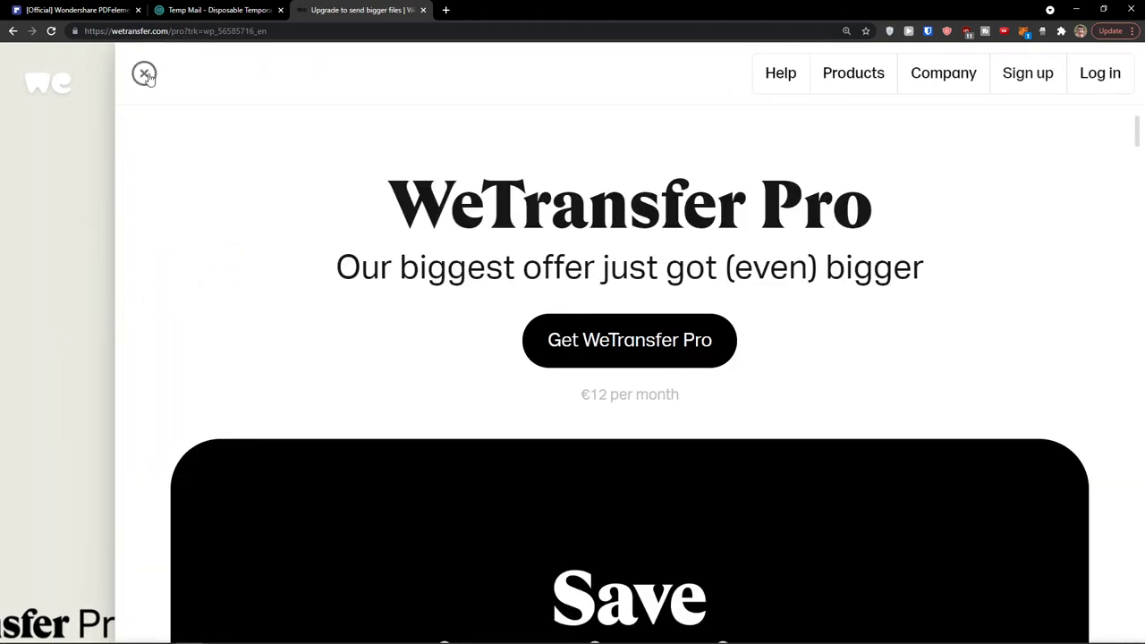
Close the Pro upgrade page and send the transfer, reaching email verification
{"action": "left_click", "coordinate": [144, 74]}
{"action": "scroll", "coordinate": [175, 335], "scroll_direction": "up", "scroll_amount": 2}
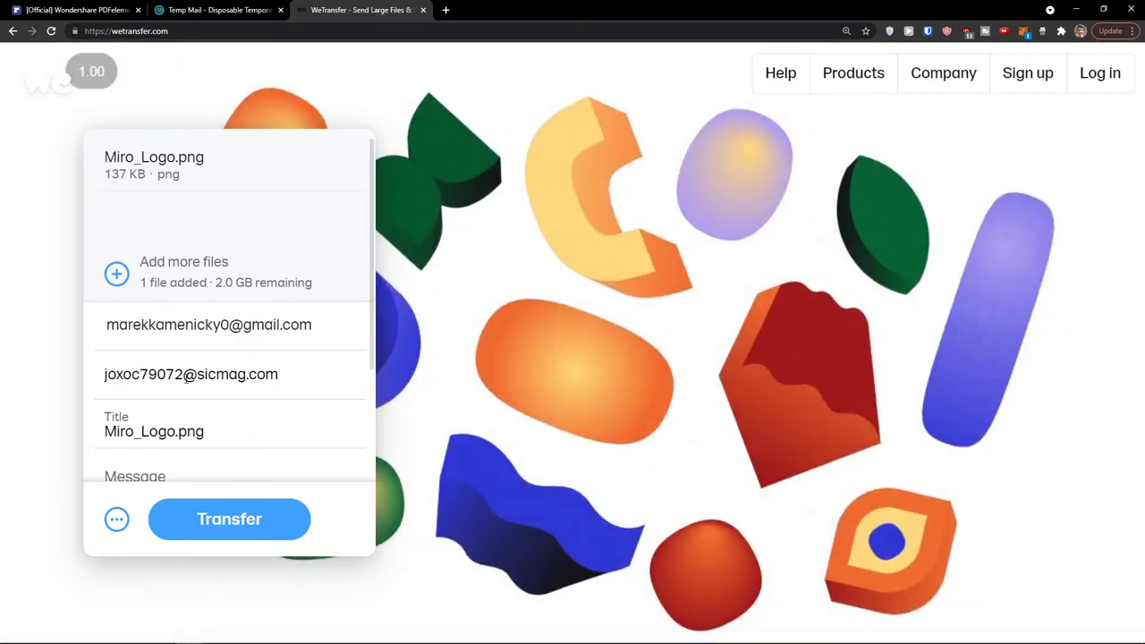
{"action": "scroll", "coordinate": [171, 373], "scroll_direction": "down", "scroll_amount": 1}
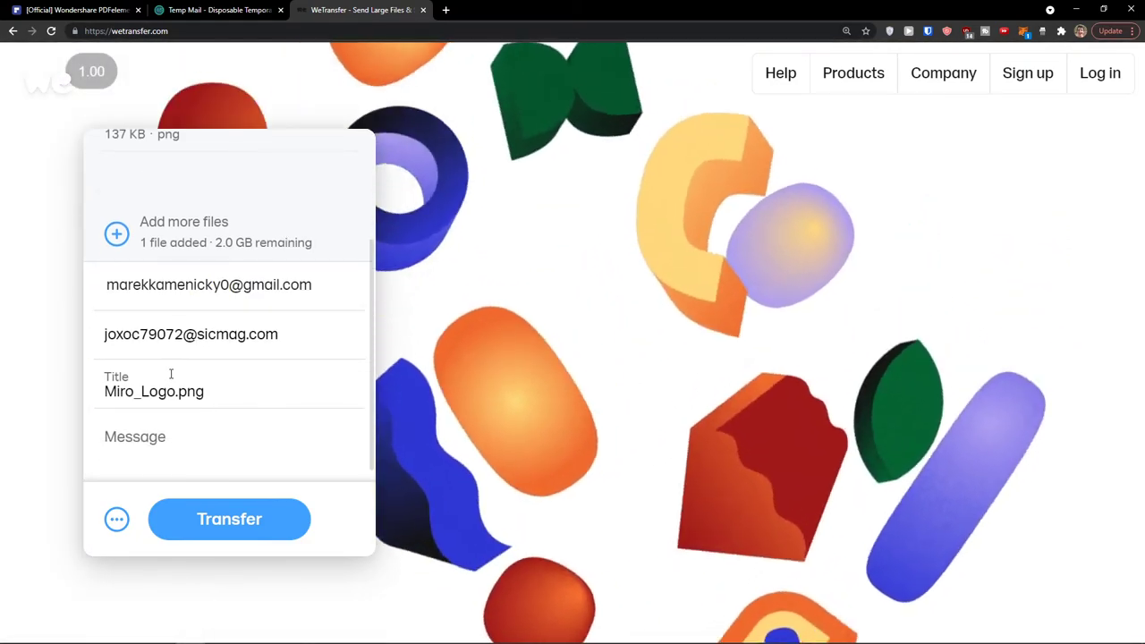
{"action": "scroll", "coordinate": [208, 397], "scroll_direction": "up", "scroll_amount": 1}
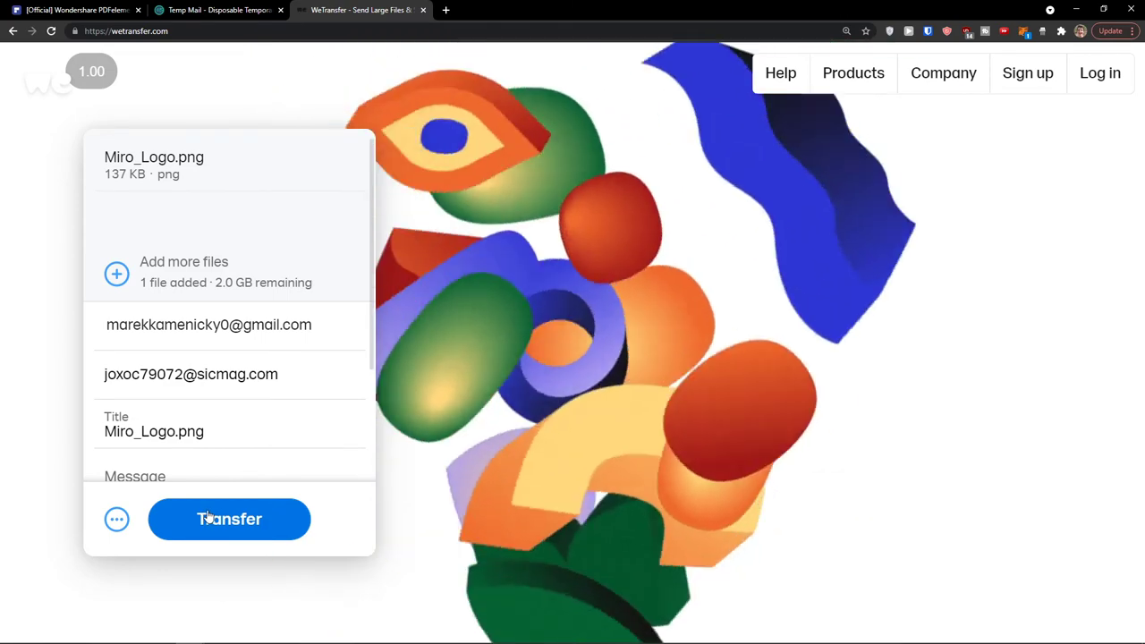
{"action": "left_click", "coordinate": [206, 515]}
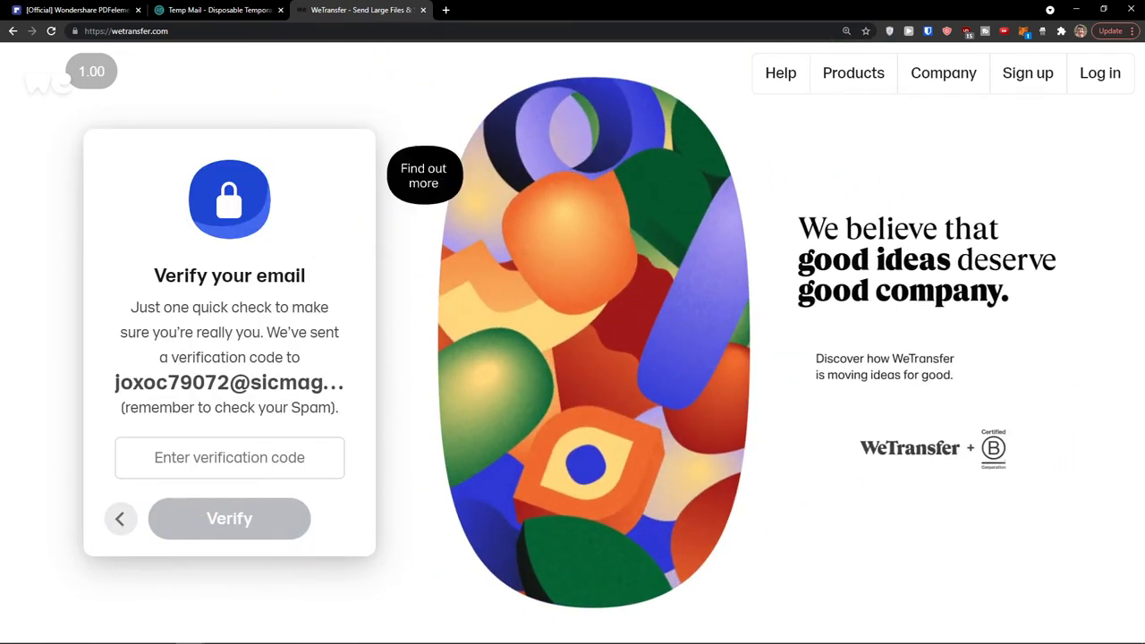
{"action": "left_click", "coordinate": [276, 9]}
Refresh the Temp Mail inbox, open WeTransfer's email and select the verification code
{"action": "scroll", "coordinate": [238, 258], "scroll_direction": "down", "scroll_amount": 2}
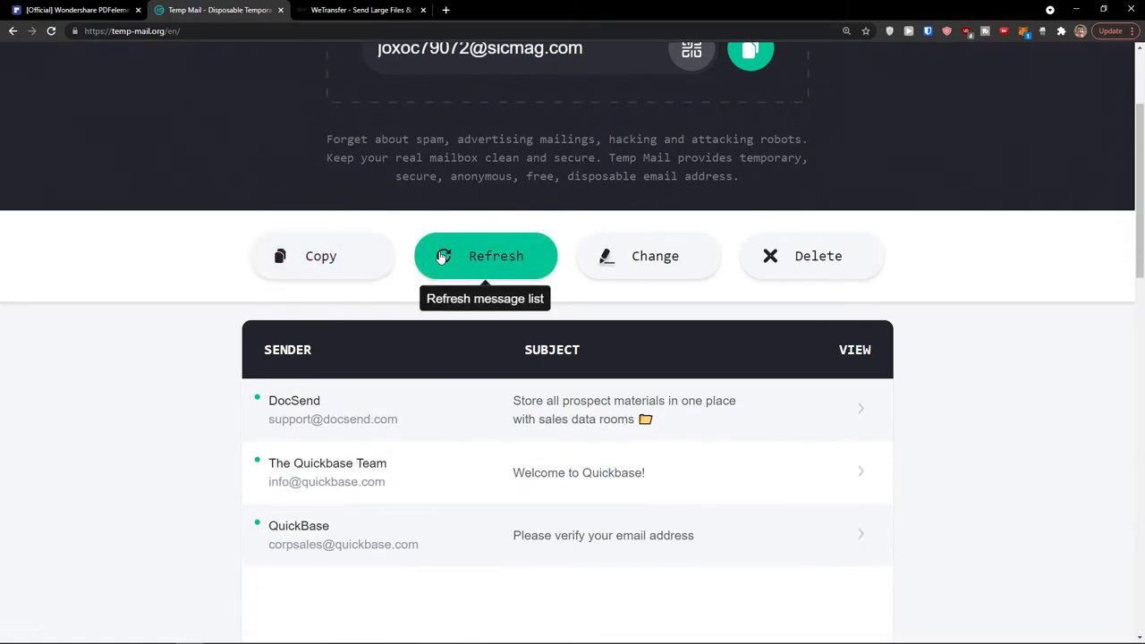
{"action": "left_click", "coordinate": [443, 257]}
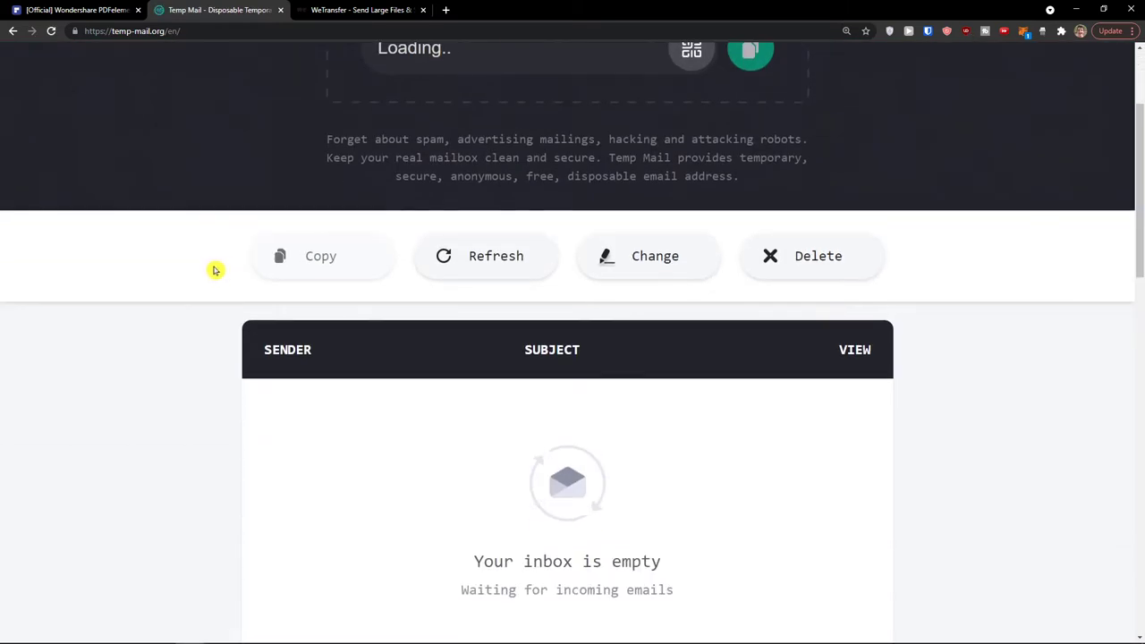
{"action": "scroll", "coordinate": [199, 273], "scroll_direction": "down", "scroll_amount": 1}
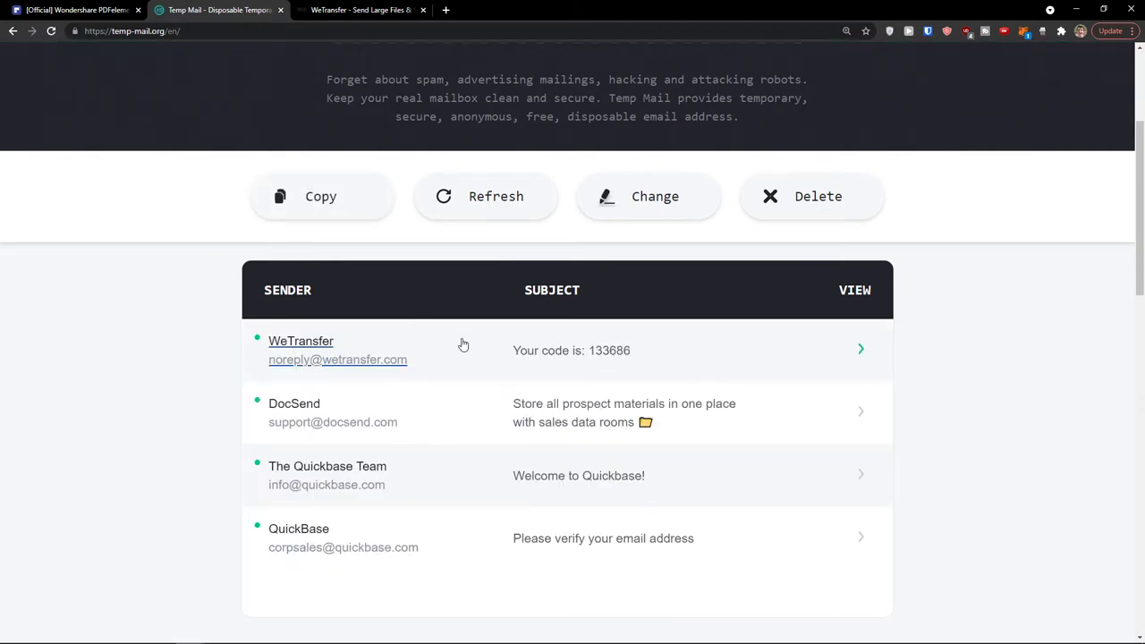
{"action": "left_click", "coordinate": [463, 345]}
{"action": "scroll", "coordinate": [453, 342], "scroll_direction": "down", "scroll_amount": 2}
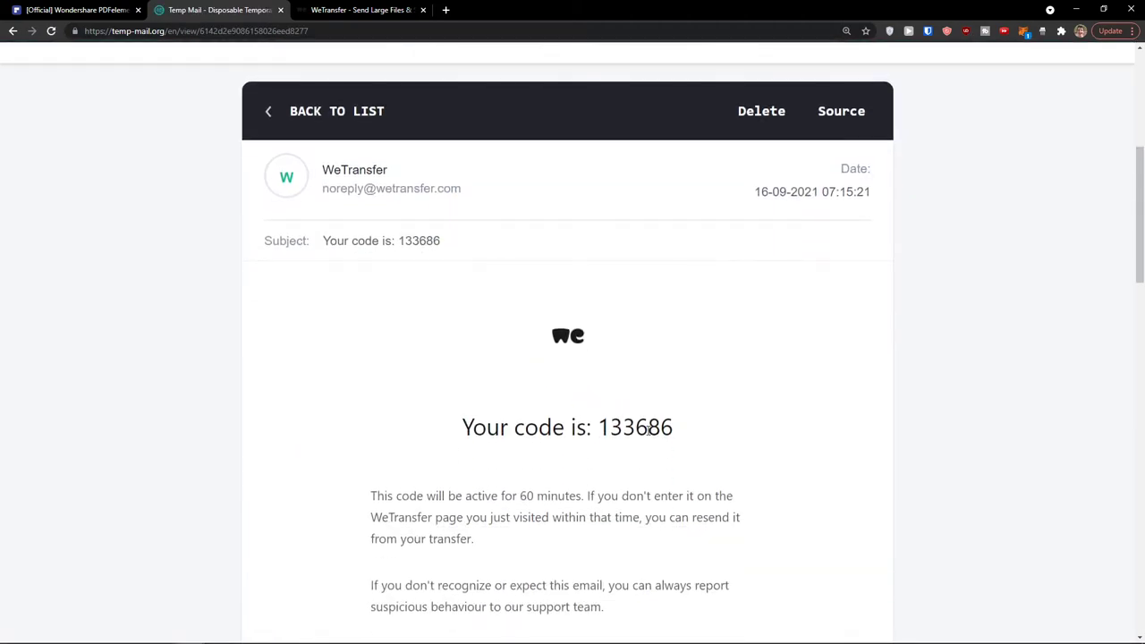
{"action": "double_click", "coordinate": [647, 429]}
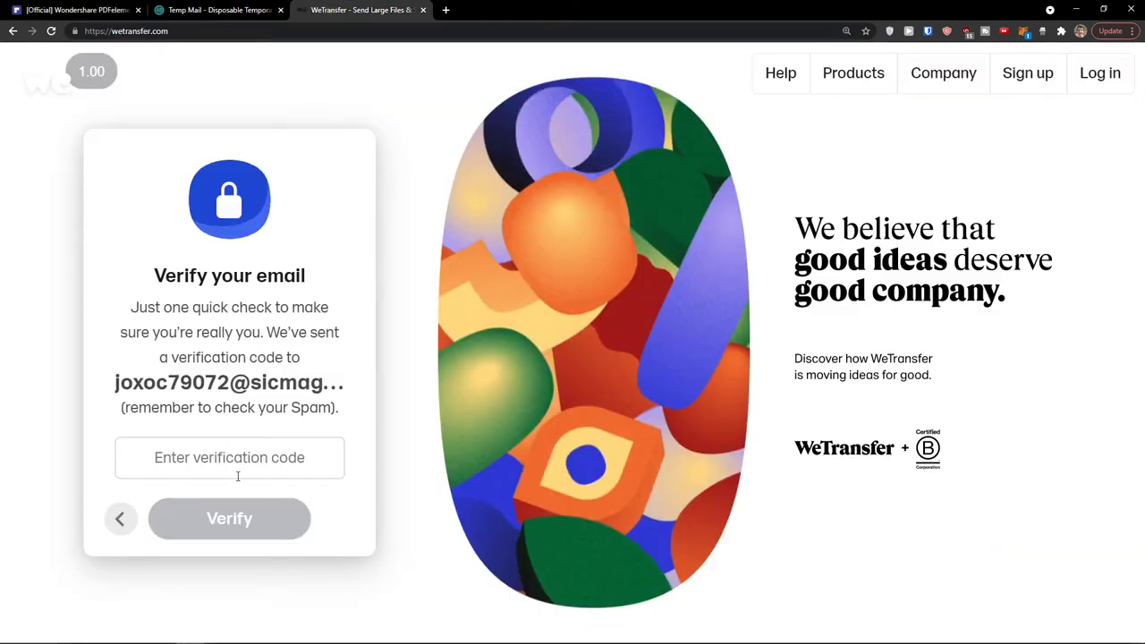
Paste the verification code and verify the sender so the transfer is sent
{"action": "left_click", "coordinate": [237, 474]}
{"action": "key", "text": "ctrl+v"}
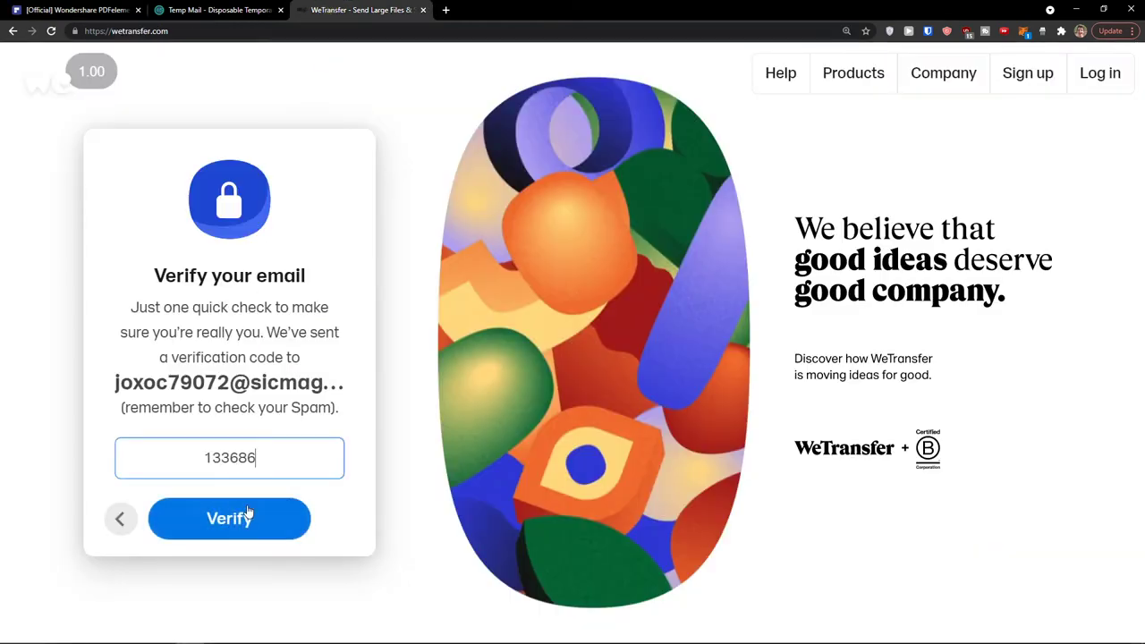
{"action": "left_click", "coordinate": [249, 511]}
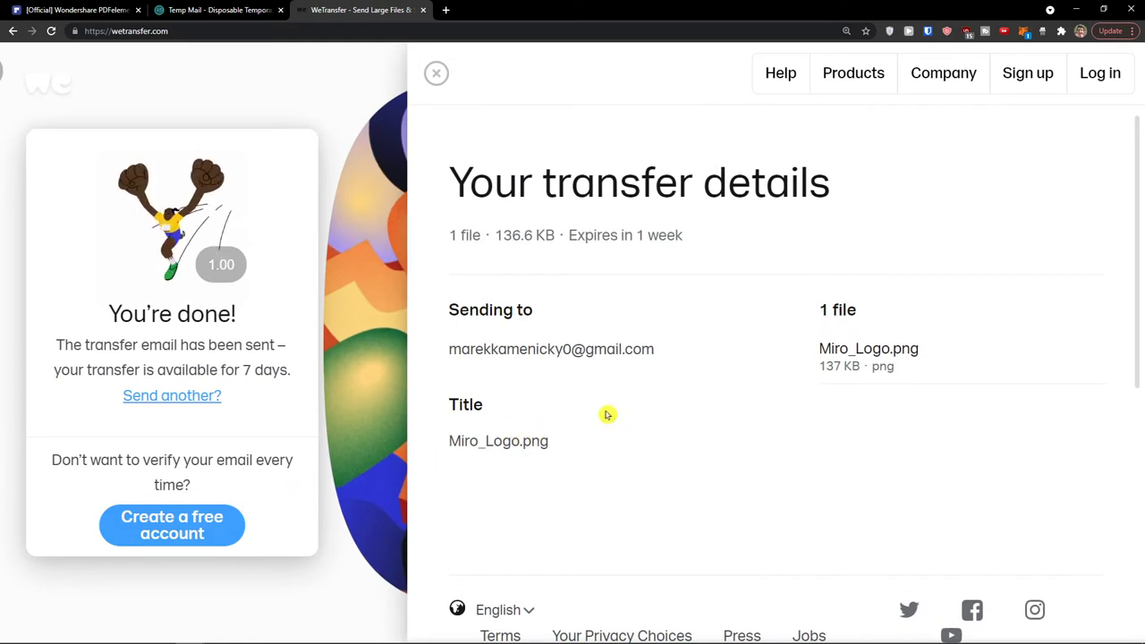
Check the recipient in the transfer details, close the panel and open a new browser tab
{"action": "left_click_drag", "start_coordinate": [469, 183], "coordinate": [764, 183]}
{"action": "scroll", "coordinate": [537, 340], "scroll_direction": "down", "scroll_amount": 1}
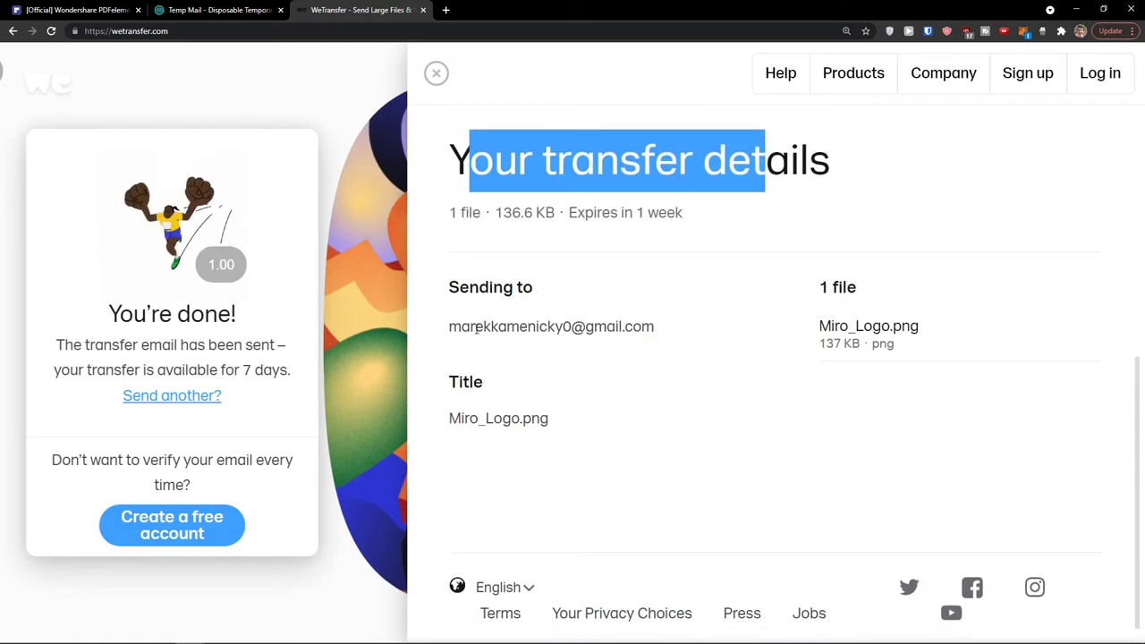
{"action": "left_click_drag", "start_coordinate": [475, 327], "coordinate": [675, 326]}
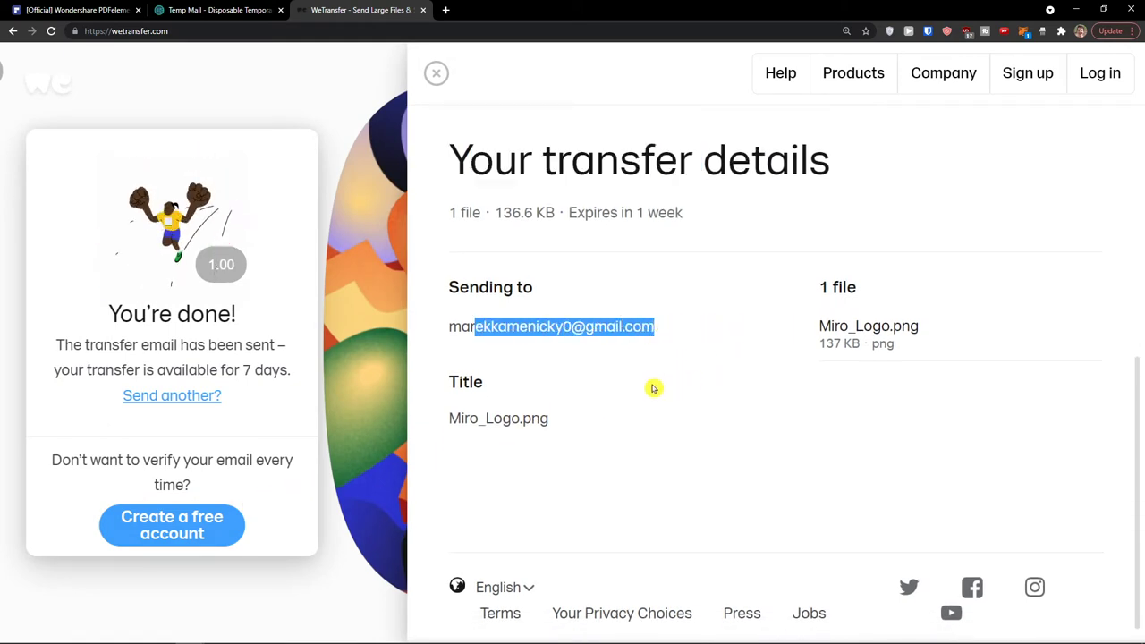
{"action": "left_click", "coordinate": [383, 394]}
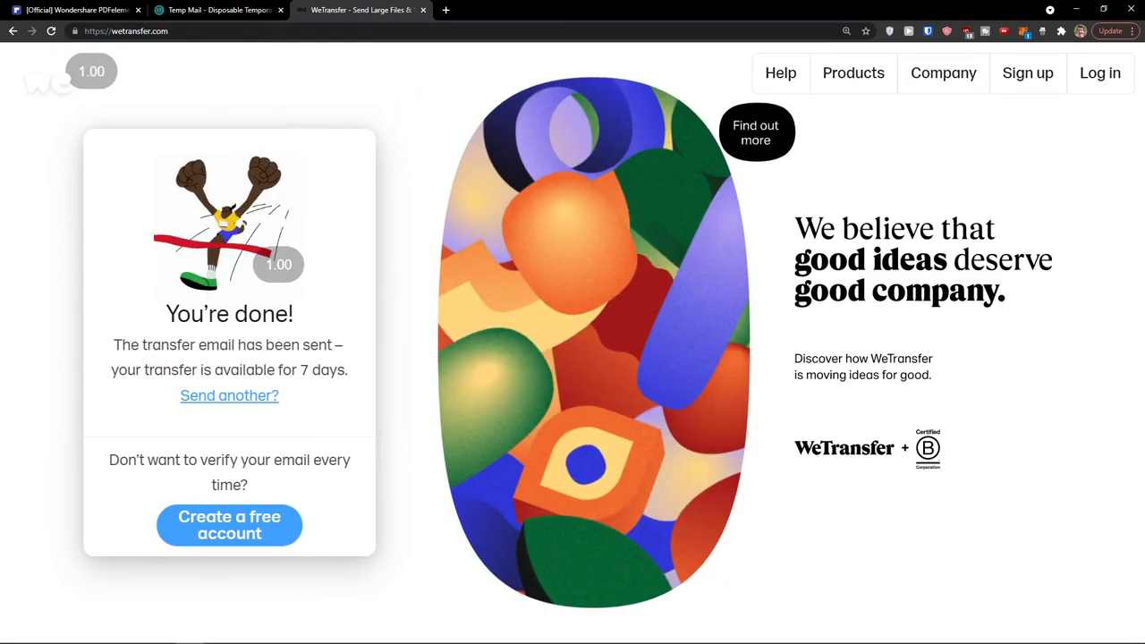
{"action": "left_click", "coordinate": [445, 10]}
Detach the Gmail tab into its own window and scroll the WeTransfer email down to its download link
{"action": "left_click_drag", "start_coordinate": [491, 8], "coordinate": [45, 158]}
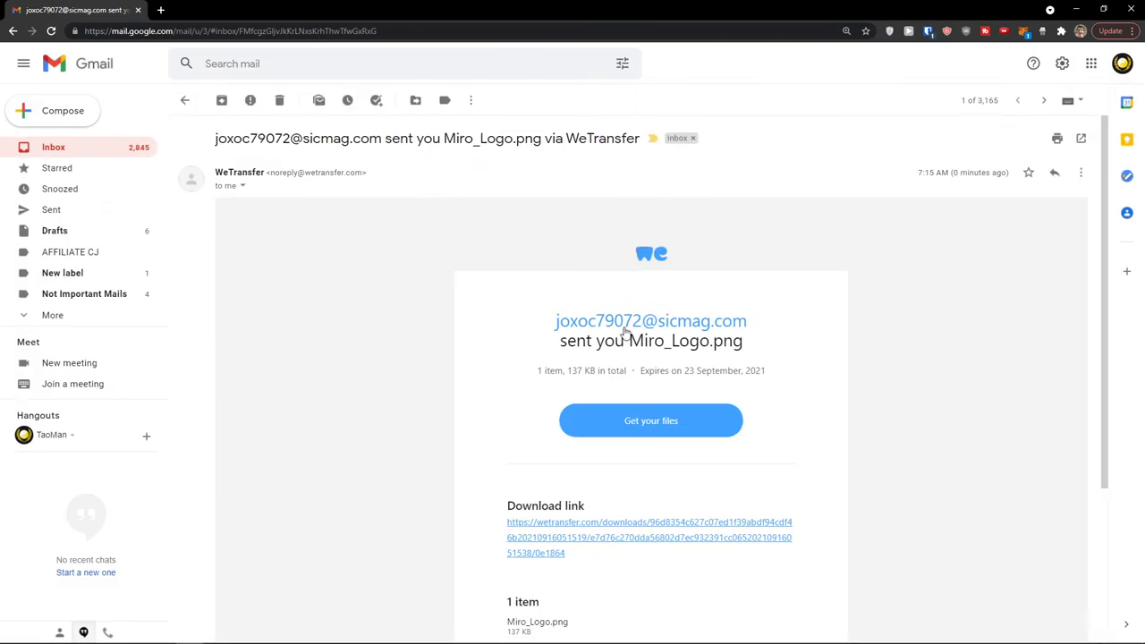
{"action": "scroll", "coordinate": [653, 322], "scroll_direction": "down", "scroll_amount": 1}
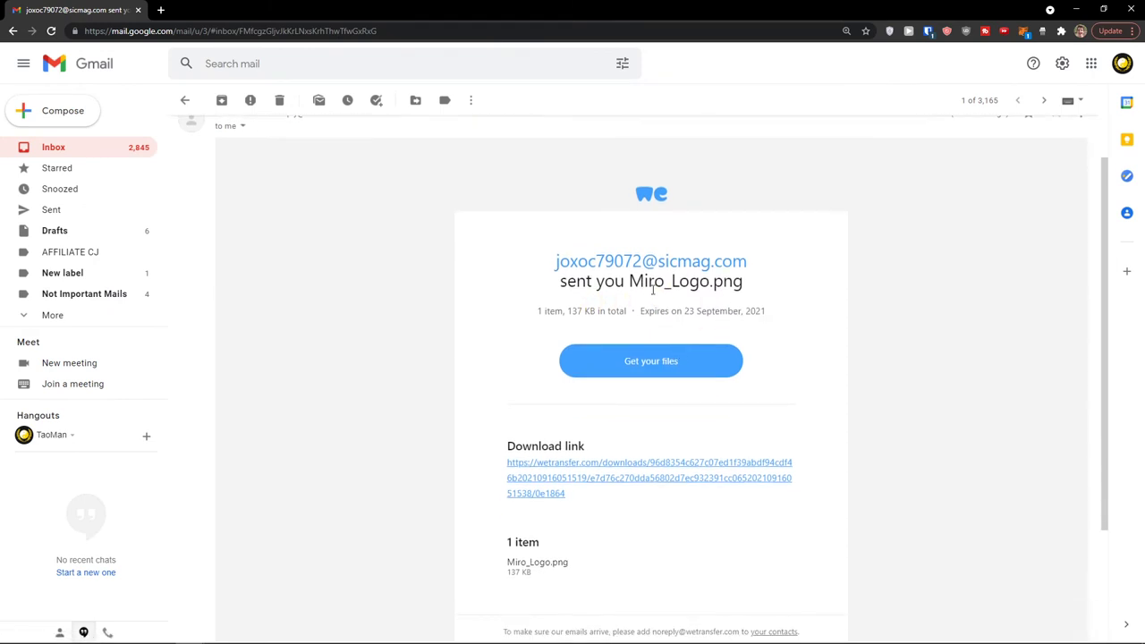
{"action": "scroll", "coordinate": [654, 370], "scroll_direction": "down", "scroll_amount": 1}
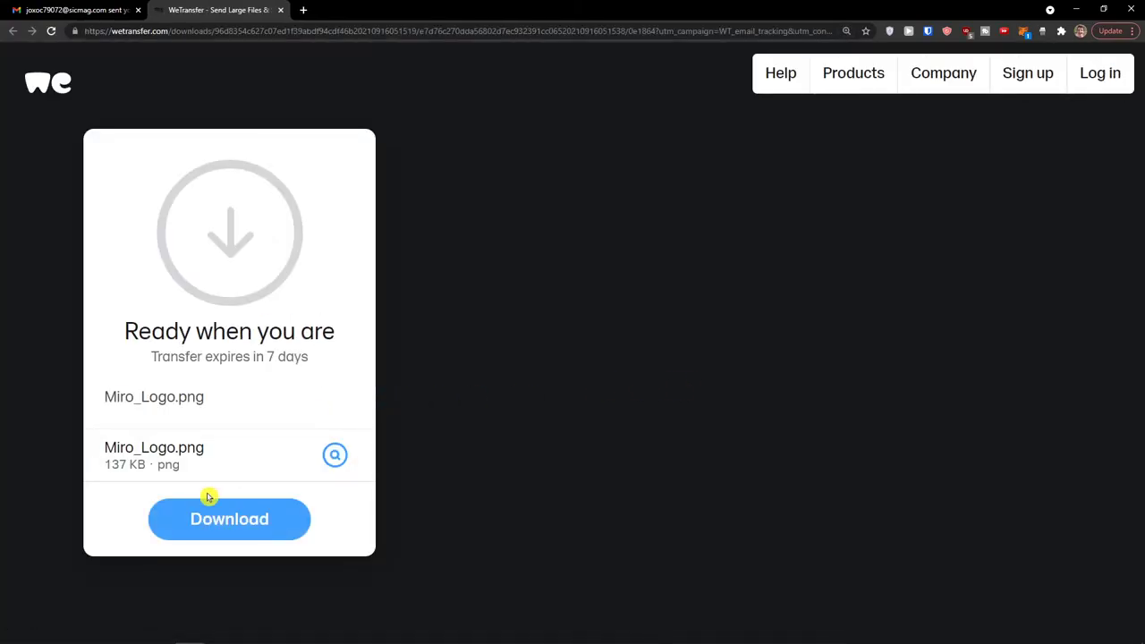
Download Miro_Logo.png, view the logo in Photos, then close the viewer and return to the browser
{"action": "left_click", "coordinate": [210, 506]}
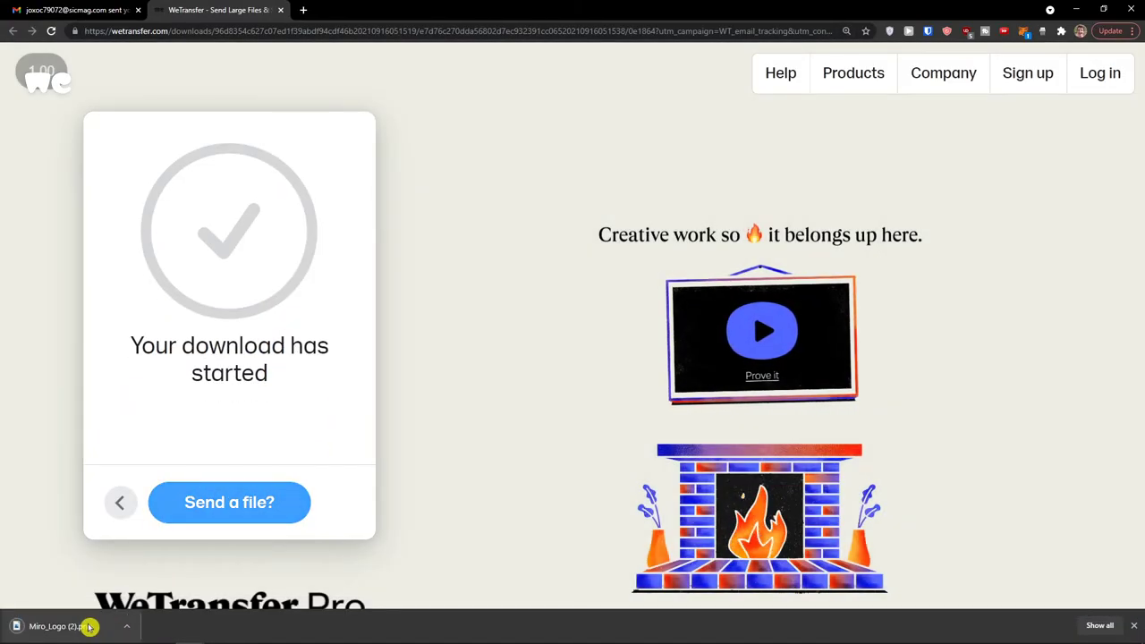
{"action": "left_click", "coordinate": [89, 628]}
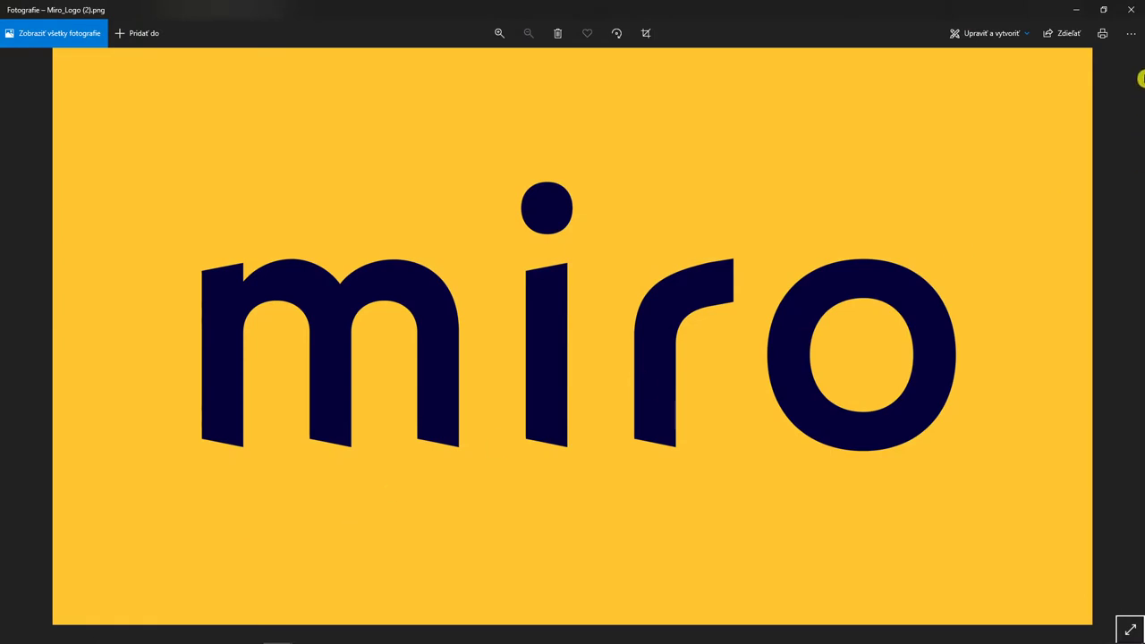
{"action": "left_click", "coordinate": [1131, 33]}
{"action": "left_click", "coordinate": [1131, 9]}
{"action": "left_click", "coordinate": [72, 9]}
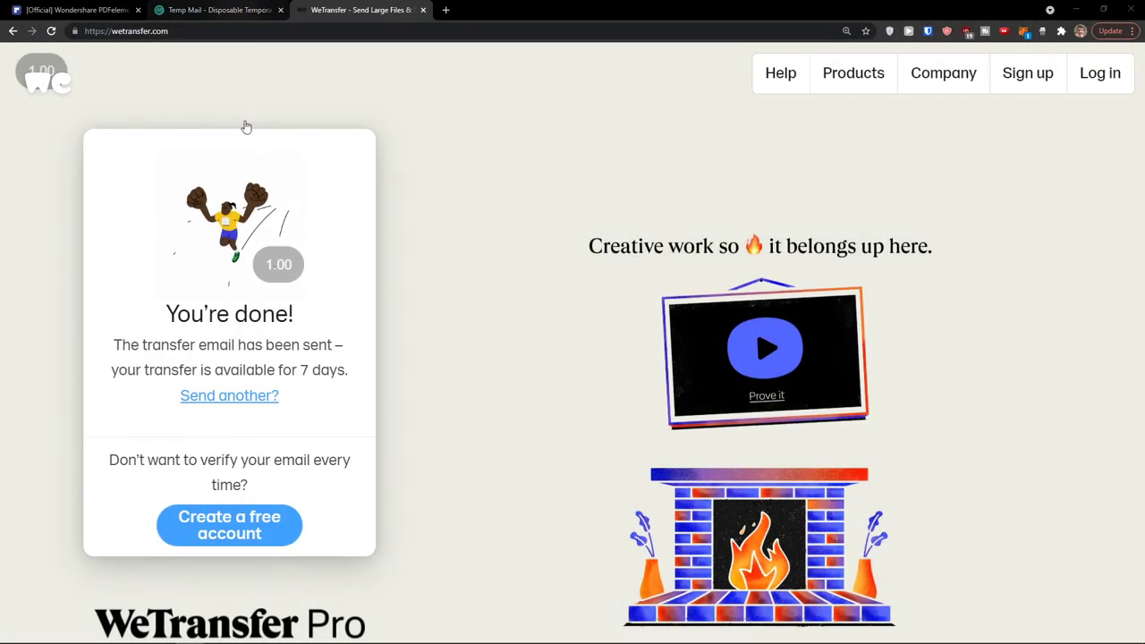
Reload WeTransfer, then read Temp Mail's notice that Miro_Logo.png was downloaded
{"action": "left_click", "coordinate": [49, 32]}
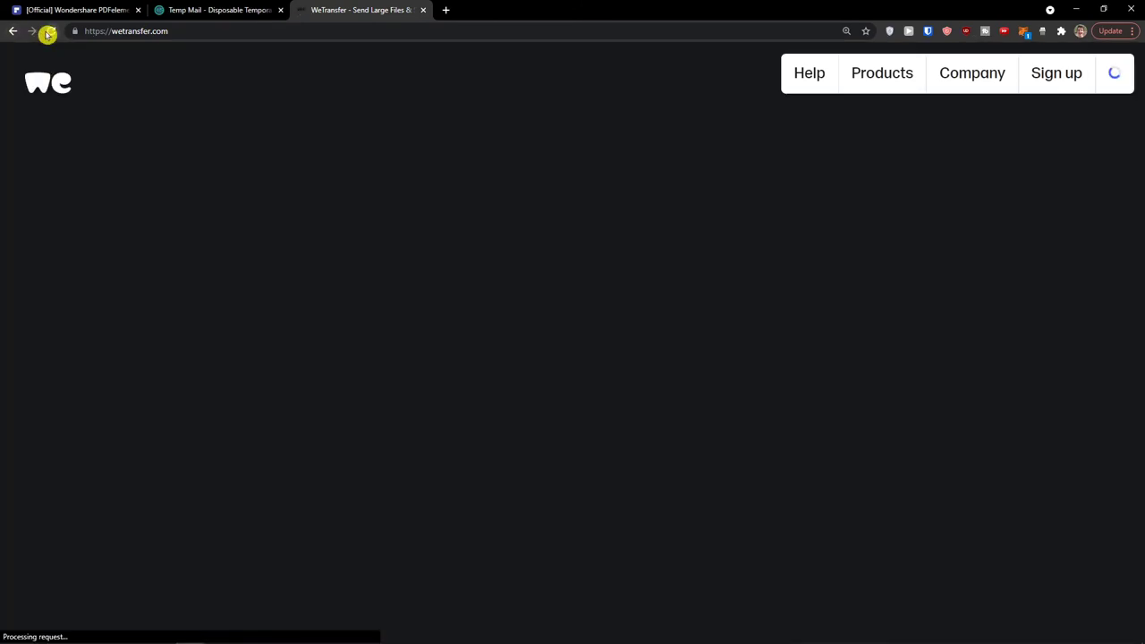
{"action": "left_click", "coordinate": [179, 10]}
{"action": "scroll", "coordinate": [236, 220], "scroll_direction": "up", "scroll_amount": 2}
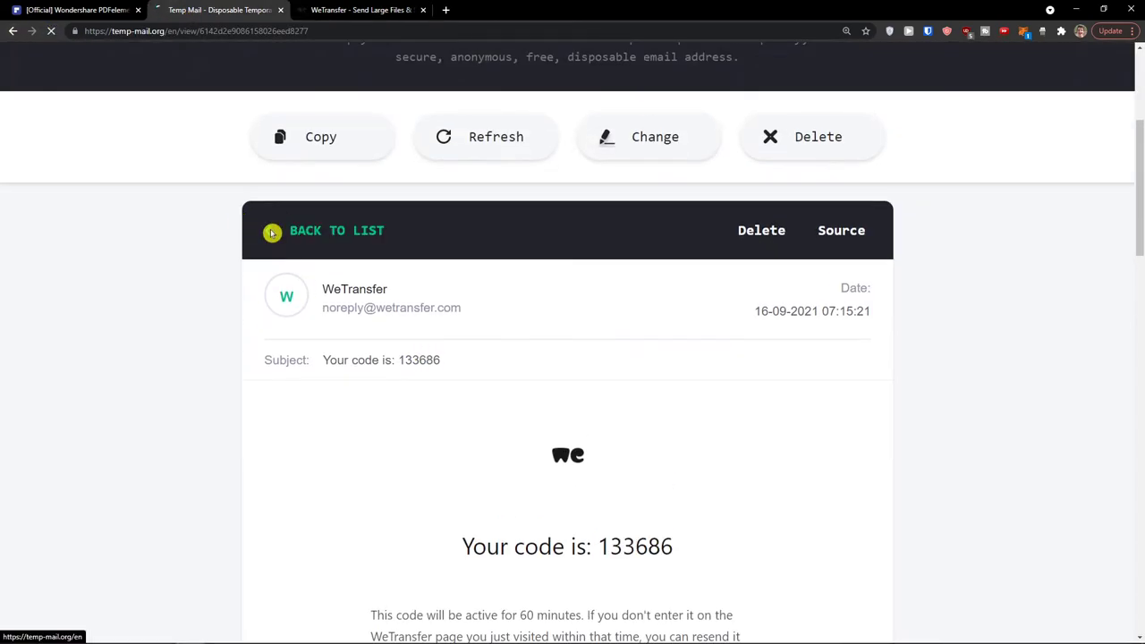
{"action": "scroll", "coordinate": [181, 235], "scroll_direction": "down", "scroll_amount": 3}
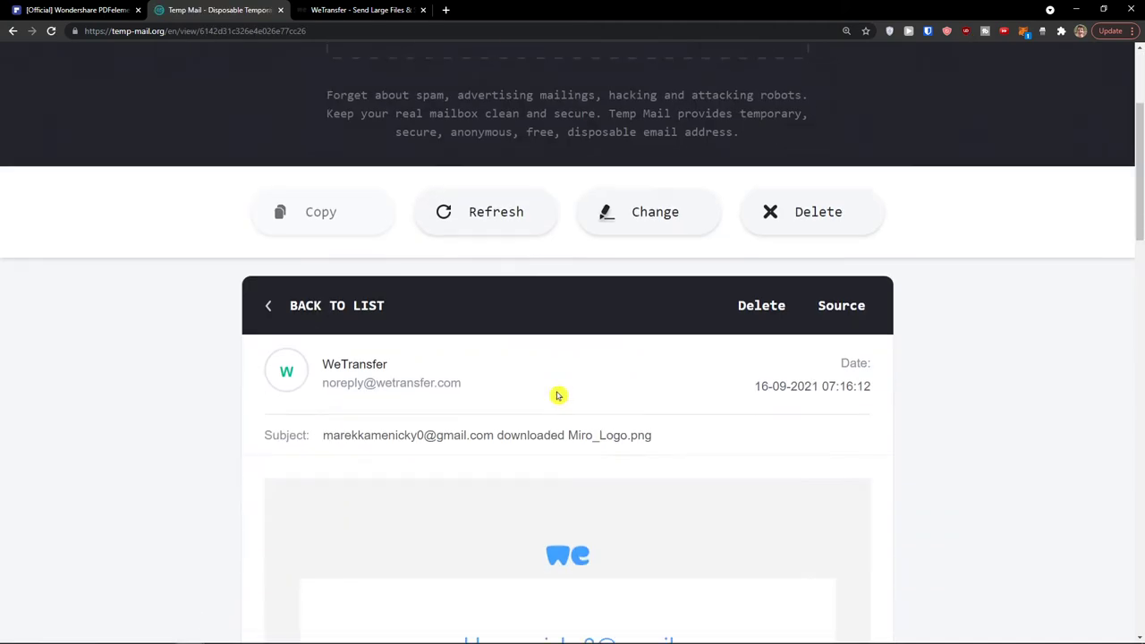
{"action": "scroll", "coordinate": [388, 391], "scroll_direction": "down", "scroll_amount": 2}
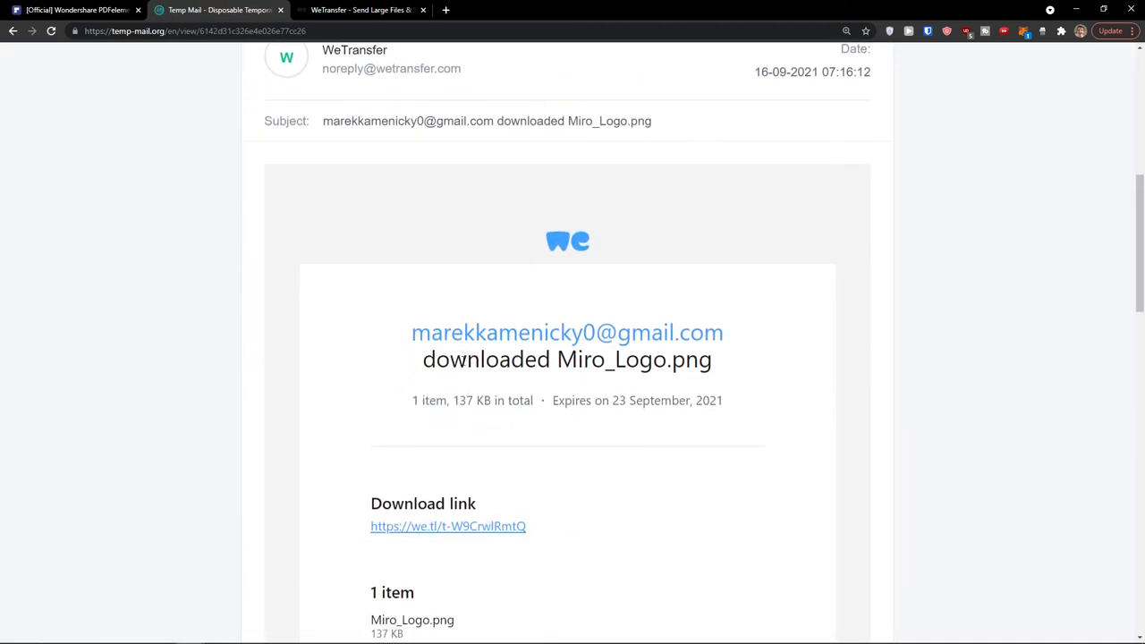
{"action": "scroll", "coordinate": [442, 416], "scroll_direction": "down", "scroll_amount": 2}
{"action": "scroll", "coordinate": [428, 405], "scroll_direction": "up", "scroll_amount": 4}
{"action": "scroll", "coordinate": [271, 223], "scroll_direction": "up", "scroll_amount": 2}
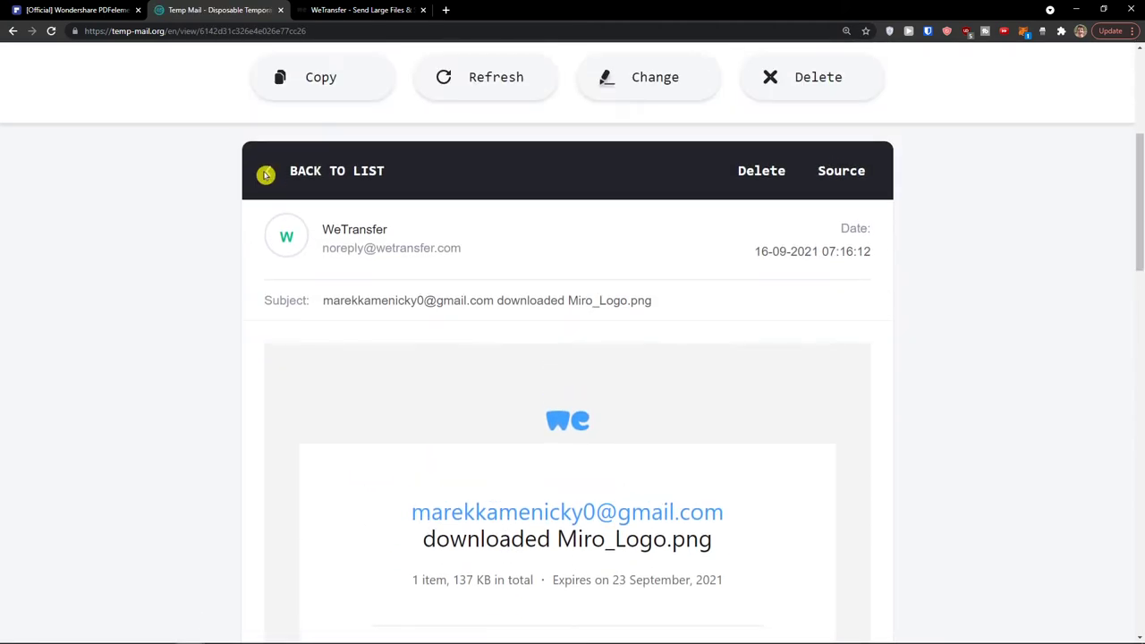
Return to the Temp Mail inbox and look over the listed WeTransfer messages
{"action": "left_click", "coordinate": [273, 174]}
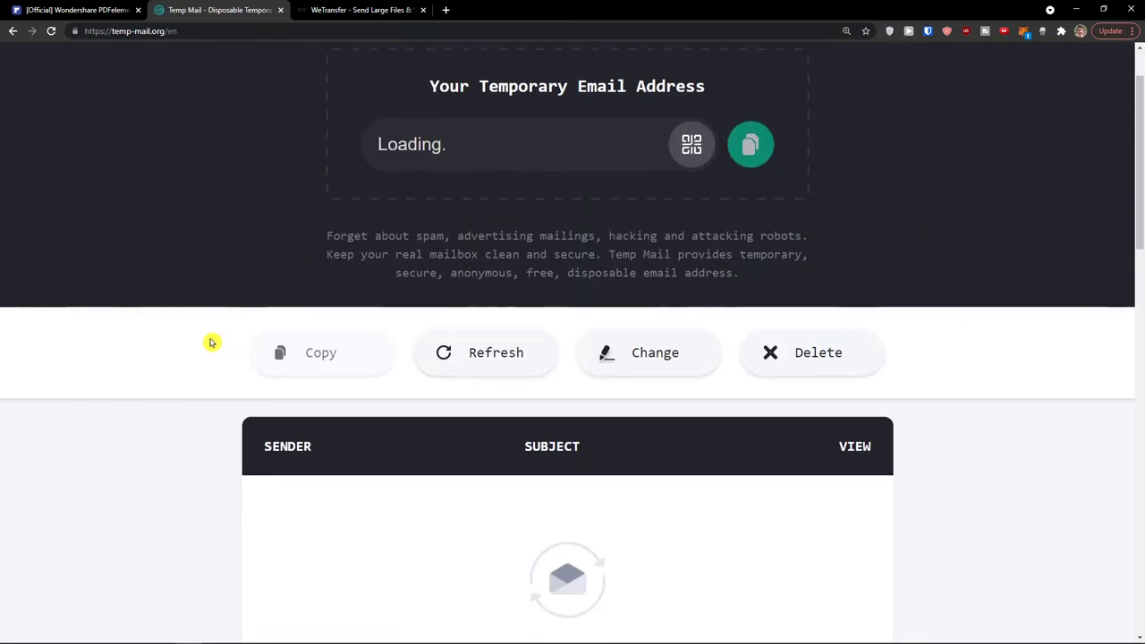
{"action": "scroll", "coordinate": [212, 342], "scroll_direction": "down", "scroll_amount": 1}
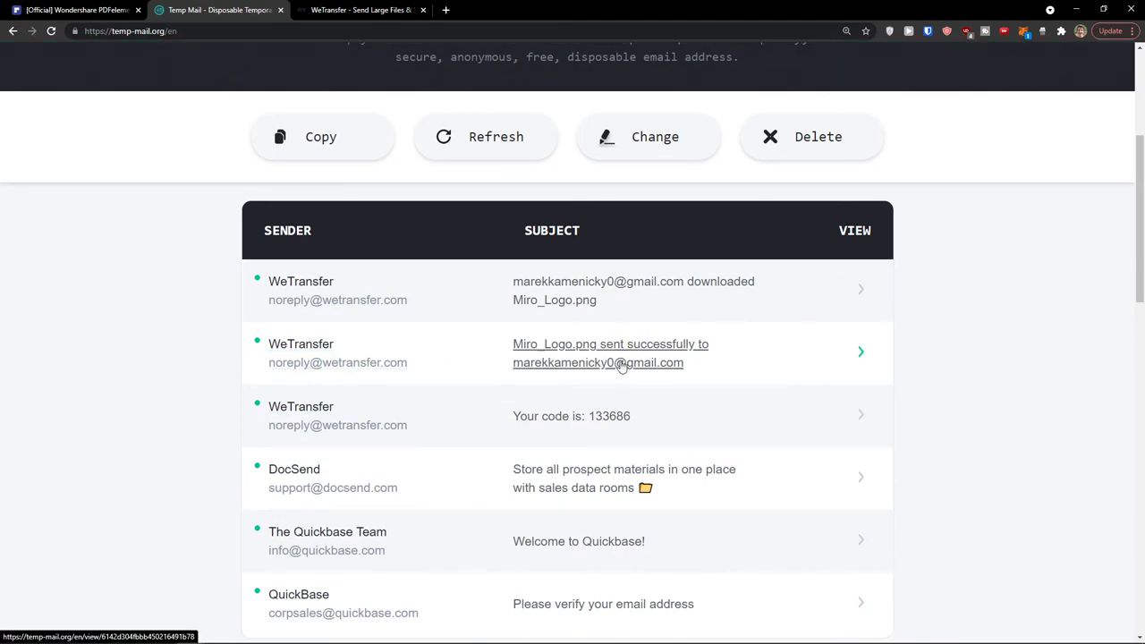
{"action": "scroll", "coordinate": [537, 363], "scroll_direction": "down", "scroll_amount": 1}
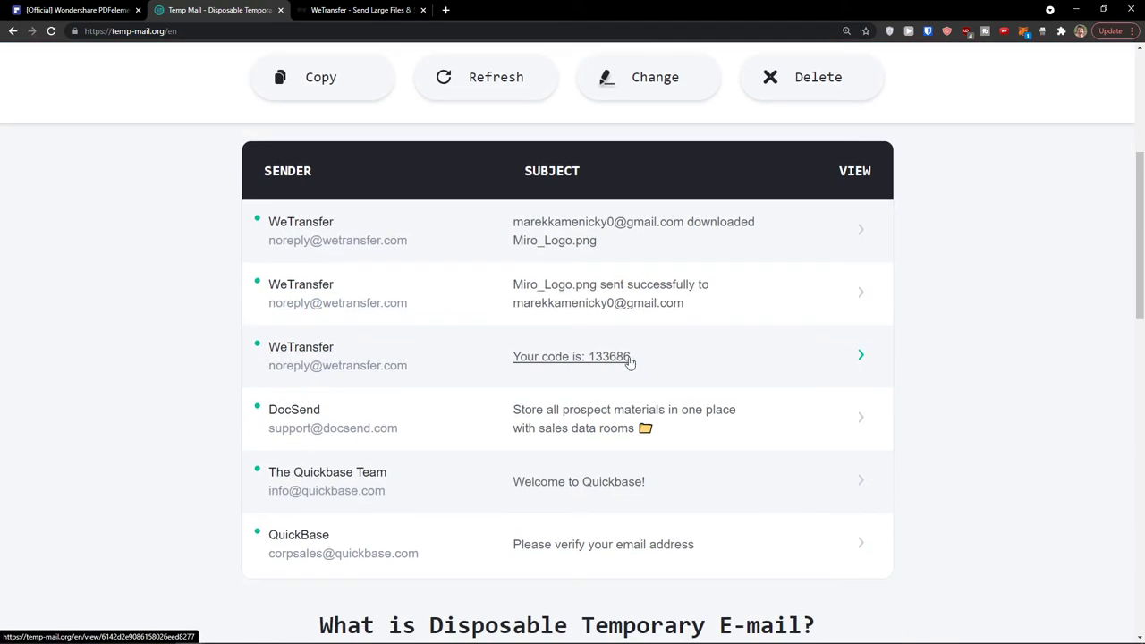
{"action": "scroll", "coordinate": [581, 367], "scroll_direction": "up", "scroll_amount": 2}
{"action": "left_click", "coordinate": [102, 10]}
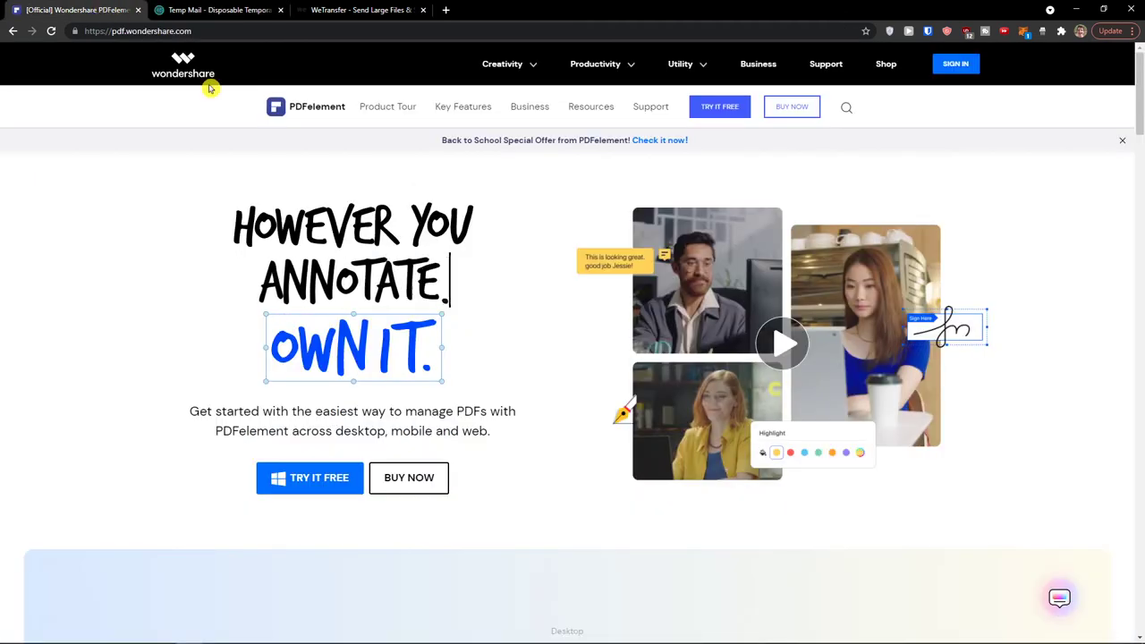
Move the WeTransfer upload tab ahead of Temp Mail, then switch to the Desktop folder window
{"action": "left_click", "coordinate": [343, 7]}
{"action": "left_click_drag", "start_coordinate": [342, 7], "coordinate": [161, 11]}
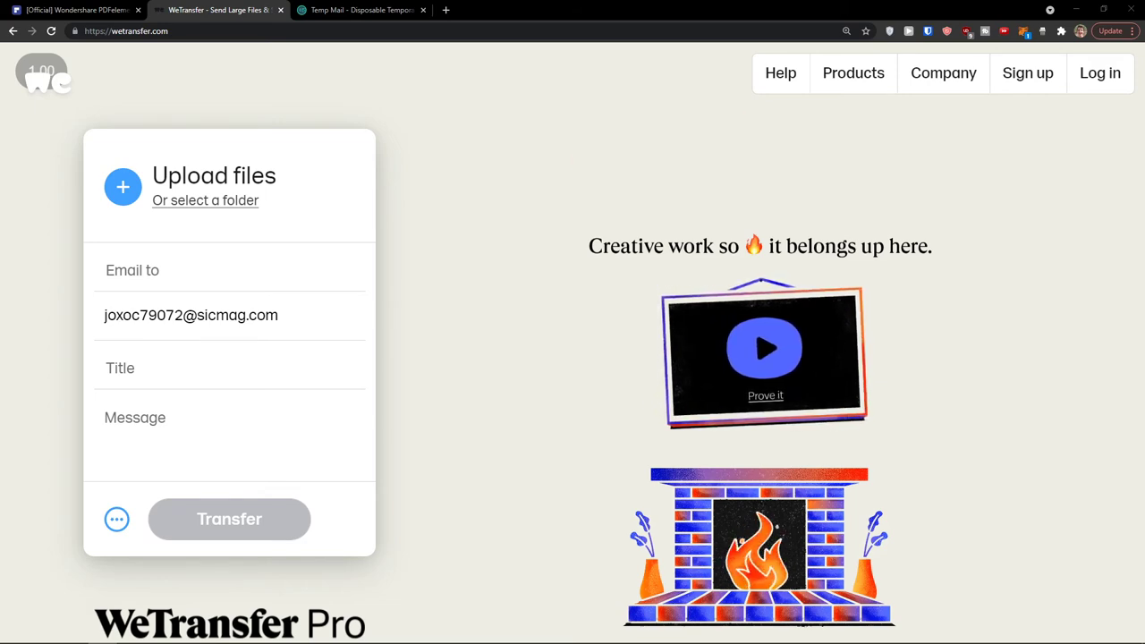
{"action": "key", "text": "alt+Tab"}
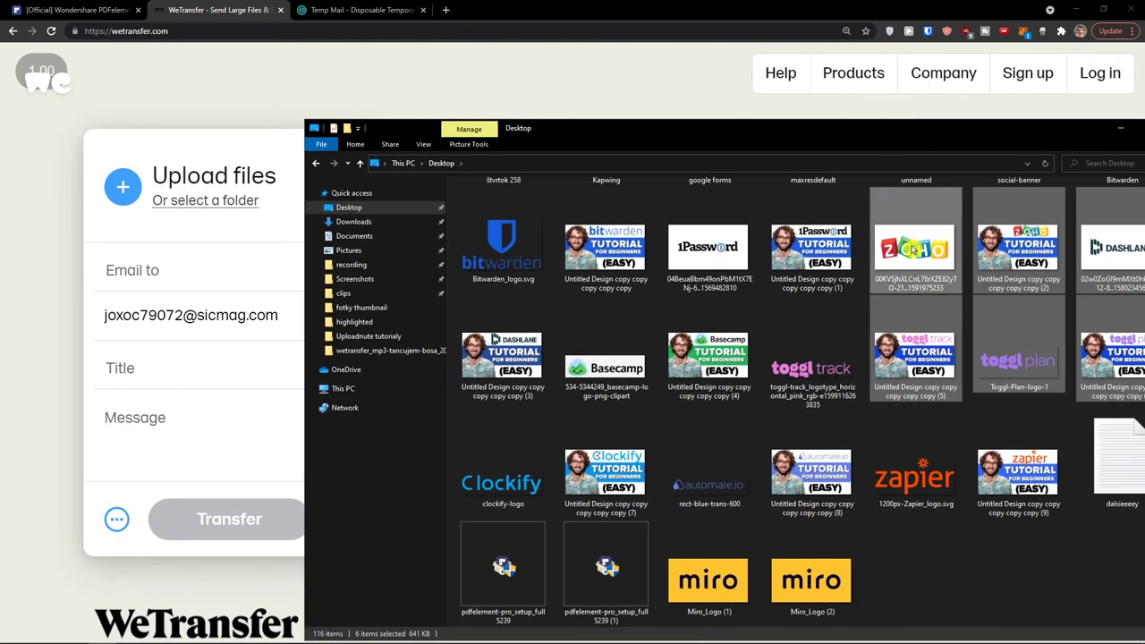
Drag the six selected Desktop images onto the WeTransfer upload panel
{"action": "left_click_drag", "start_coordinate": [912, 251], "coordinate": [192, 186]}
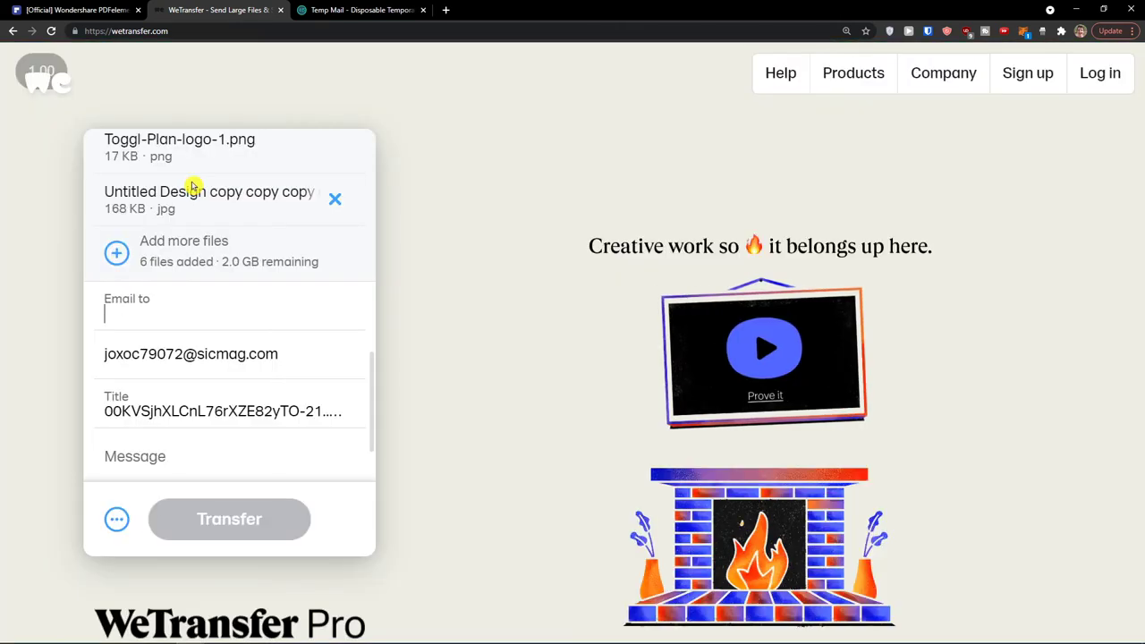
{"action": "scroll", "coordinate": [197, 193], "scroll_direction": "up", "scroll_amount": 3}
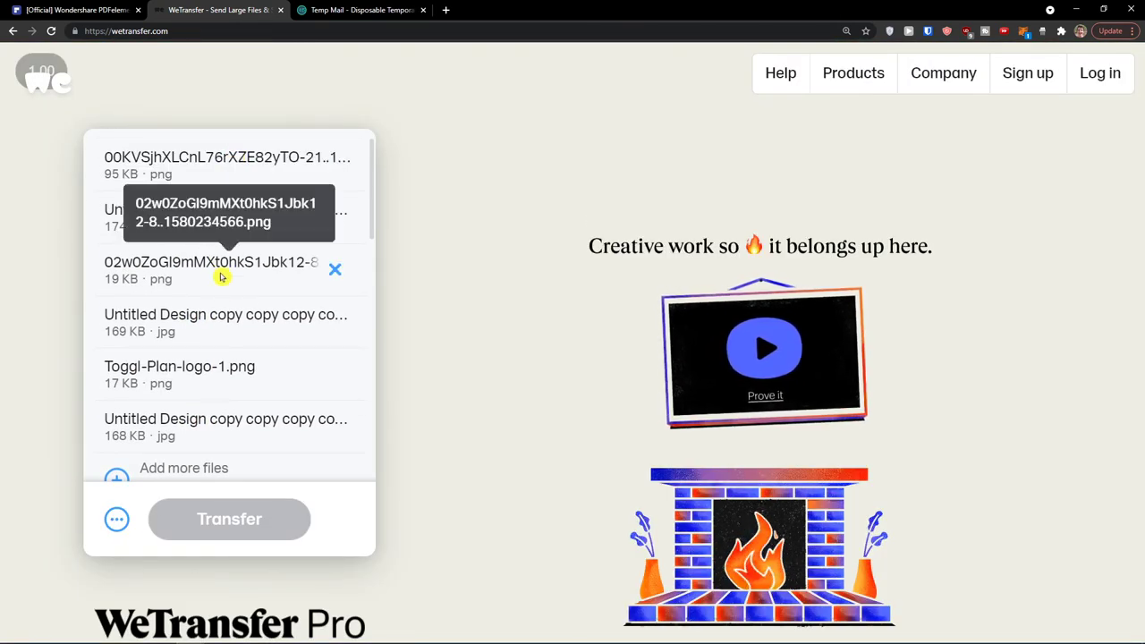
{"action": "scroll", "coordinate": [225, 317], "scroll_direction": "down", "scroll_amount": 2}
{"action": "scroll", "coordinate": [158, 321], "scroll_direction": "down", "scroll_amount": 1}
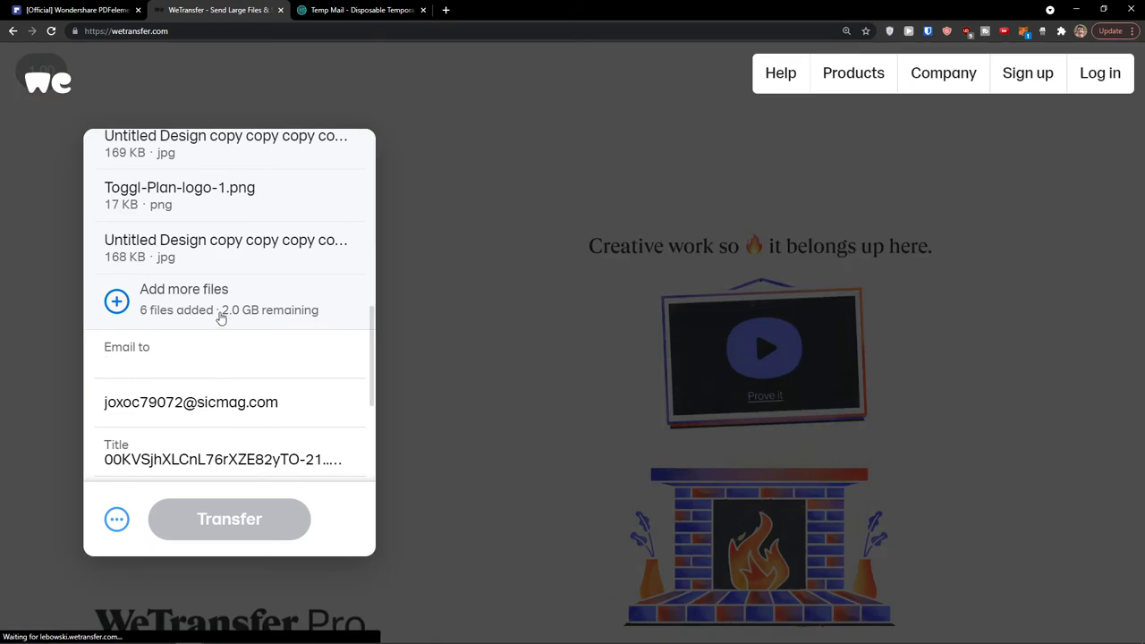
{"action": "scroll", "coordinate": [214, 318], "scroll_direction": "down", "scroll_amount": 1}
{"action": "scroll", "coordinate": [166, 374], "scroll_direction": "down", "scroll_amount": 1}
Replace the automatic transfer title with 'Screenshots'
{"action": "triple_click", "coordinate": [161, 385]}
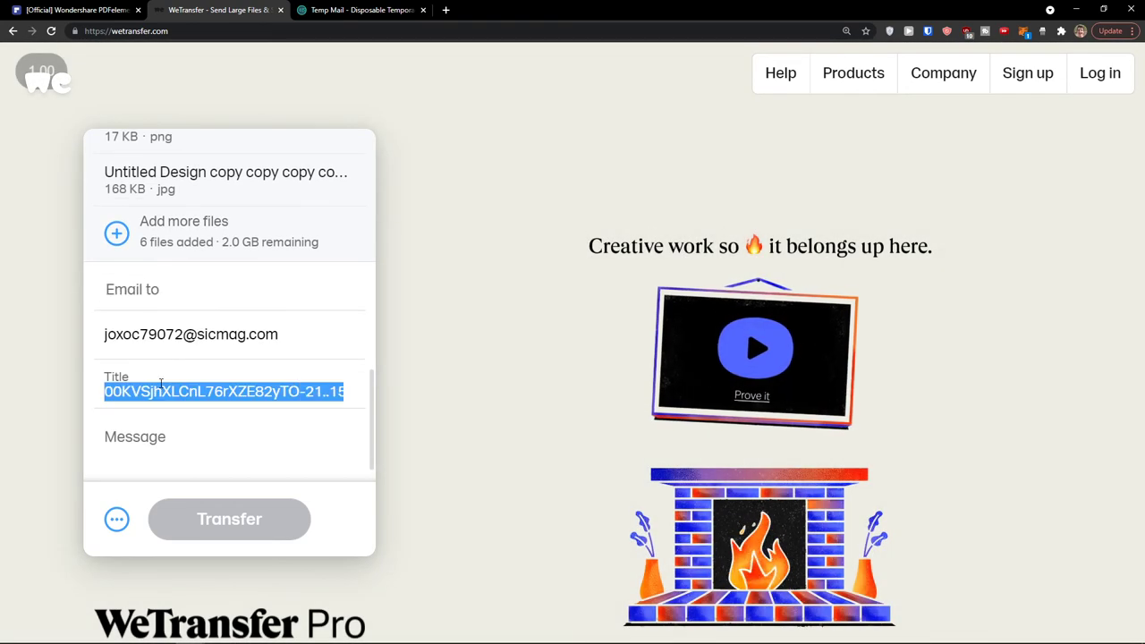
{"action": "left_click", "coordinate": [161, 385]}
{"action": "triple_click", "coordinate": [133, 382]}
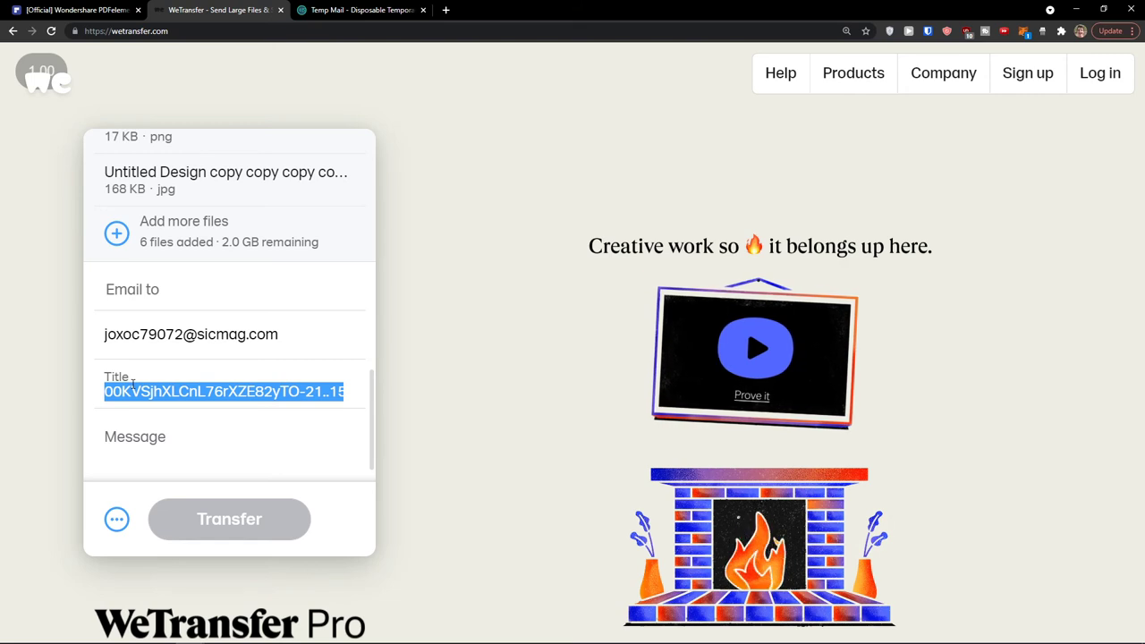
{"action": "type", "text": "Screenshots"}
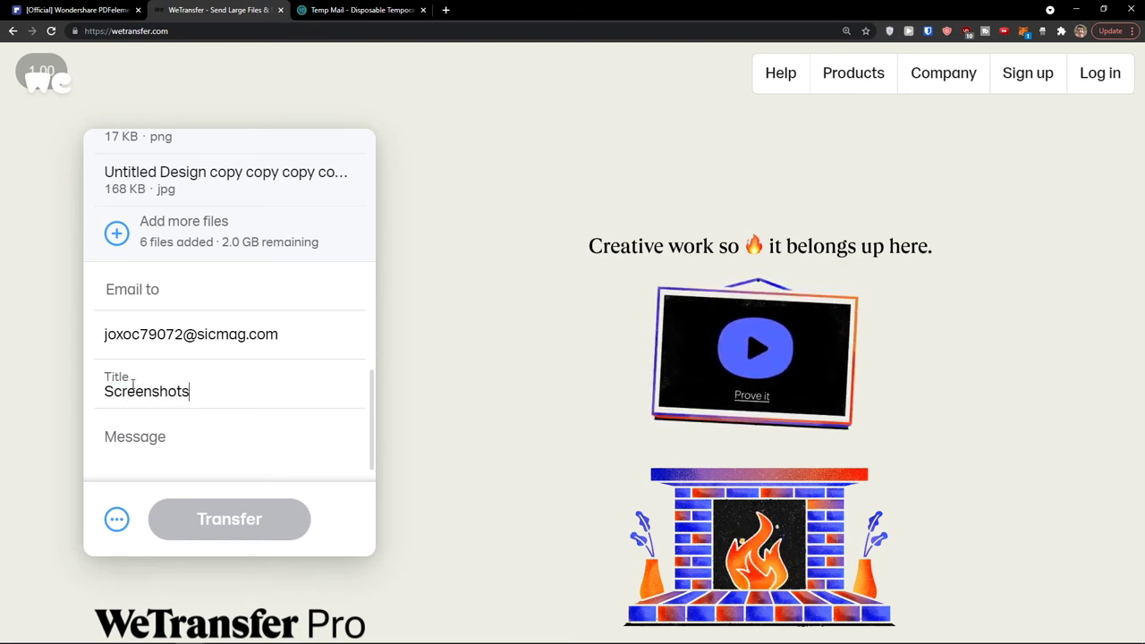
Switch the transfer to link mode and upload the six files
{"action": "left_click", "coordinate": [124, 515]}
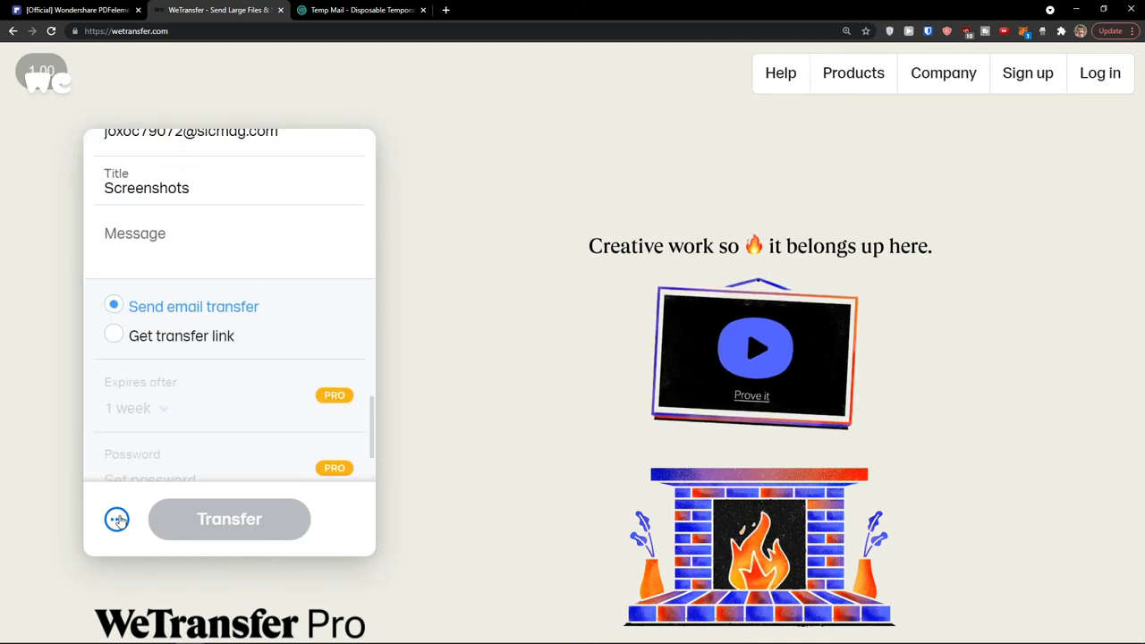
{"action": "left_click", "coordinate": [115, 313]}
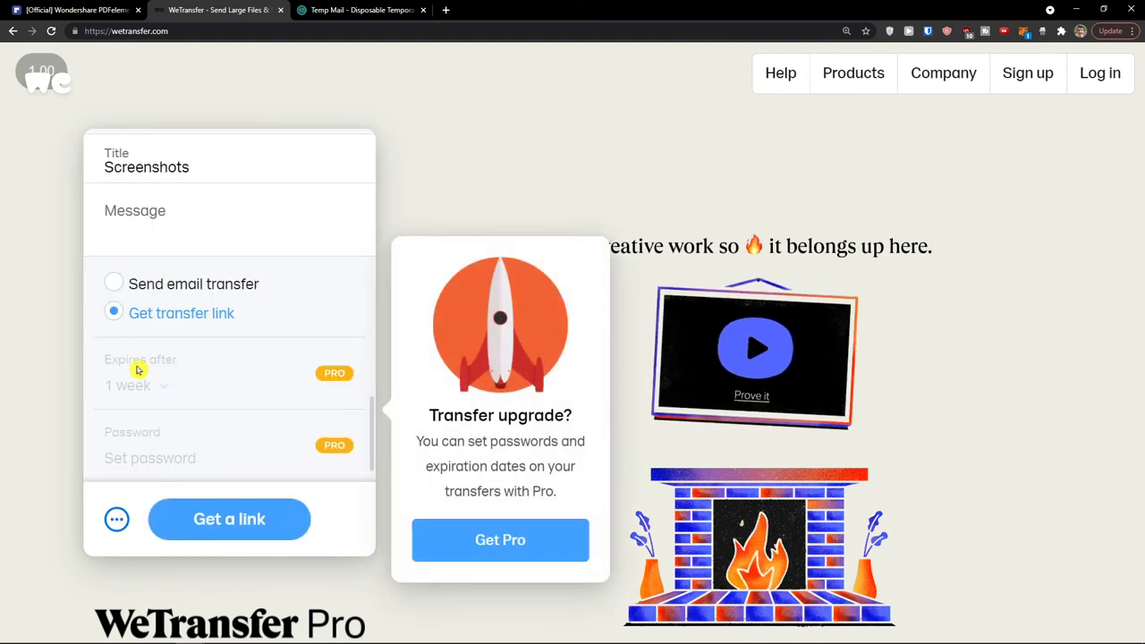
{"action": "scroll", "coordinate": [142, 376], "scroll_direction": "up", "scroll_amount": 3}
{"action": "scroll", "coordinate": [143, 385], "scroll_direction": "up", "scroll_amount": 5}
{"action": "scroll", "coordinate": [145, 398], "scroll_direction": "down", "scroll_amount": 3}
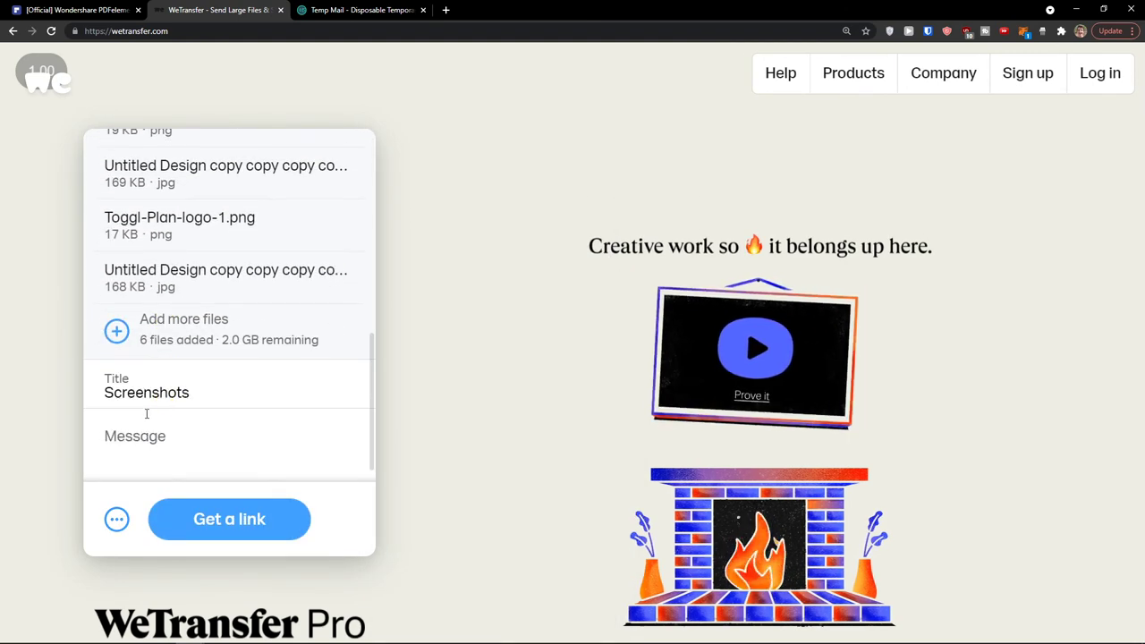
{"action": "left_click", "coordinate": [256, 522]}
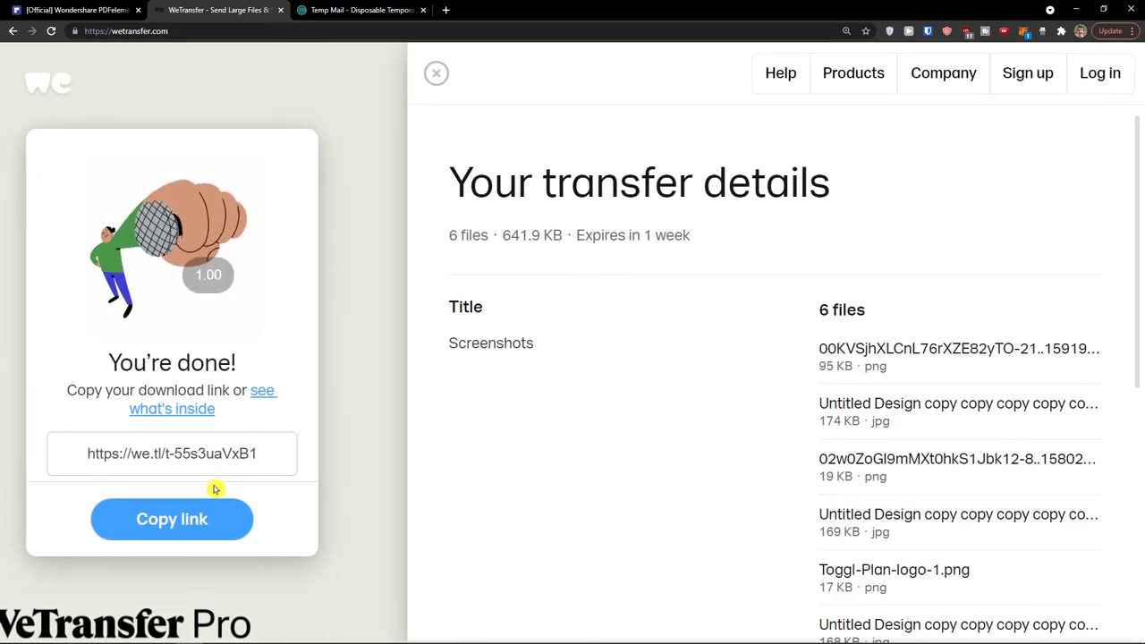
Copy the finished transfer link and load it in a new incognito window
{"action": "left_click", "coordinate": [213, 506]}
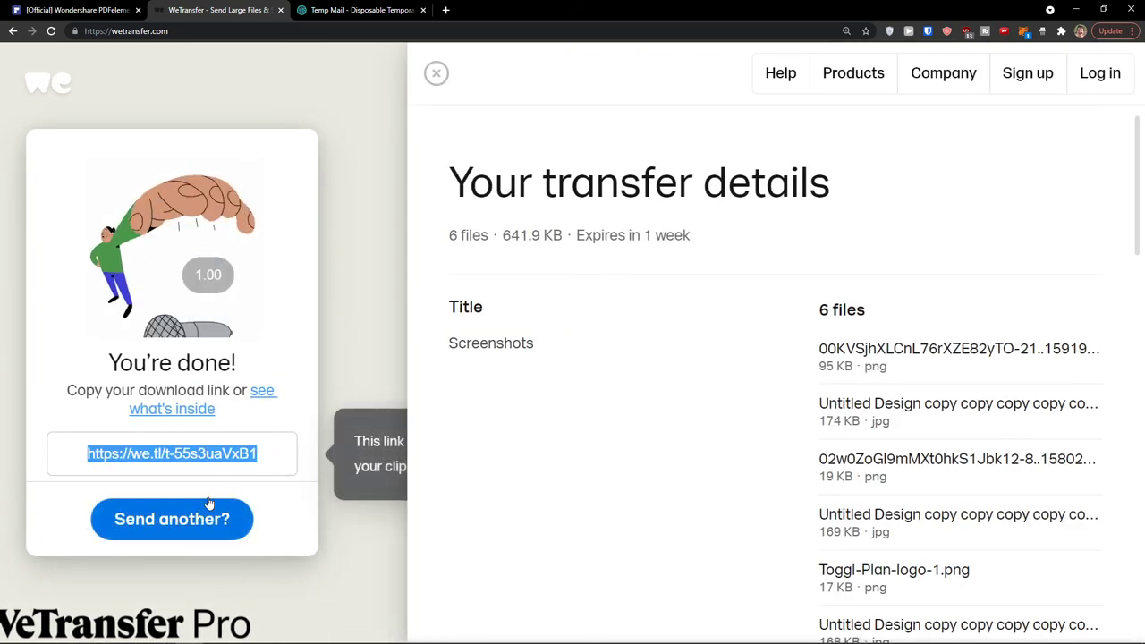
{"action": "left_click", "coordinate": [436, 73]}
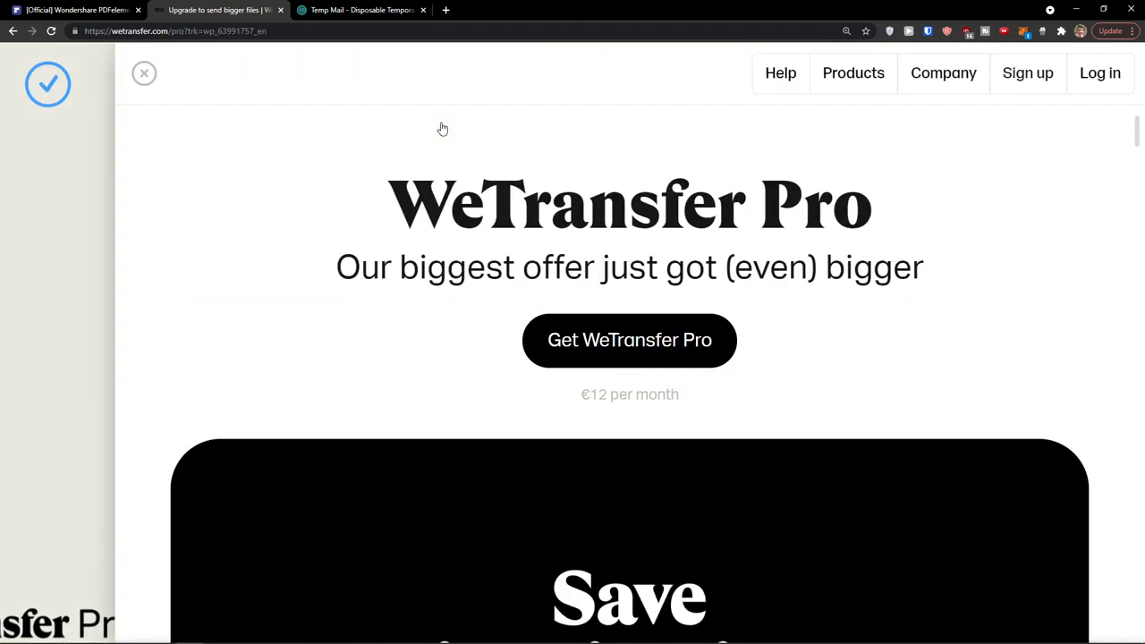
{"action": "key", "text": "ctrl+shift+n"}
{"action": "key", "text": "ctrl+v"}
{"action": "key", "text": "Return"}
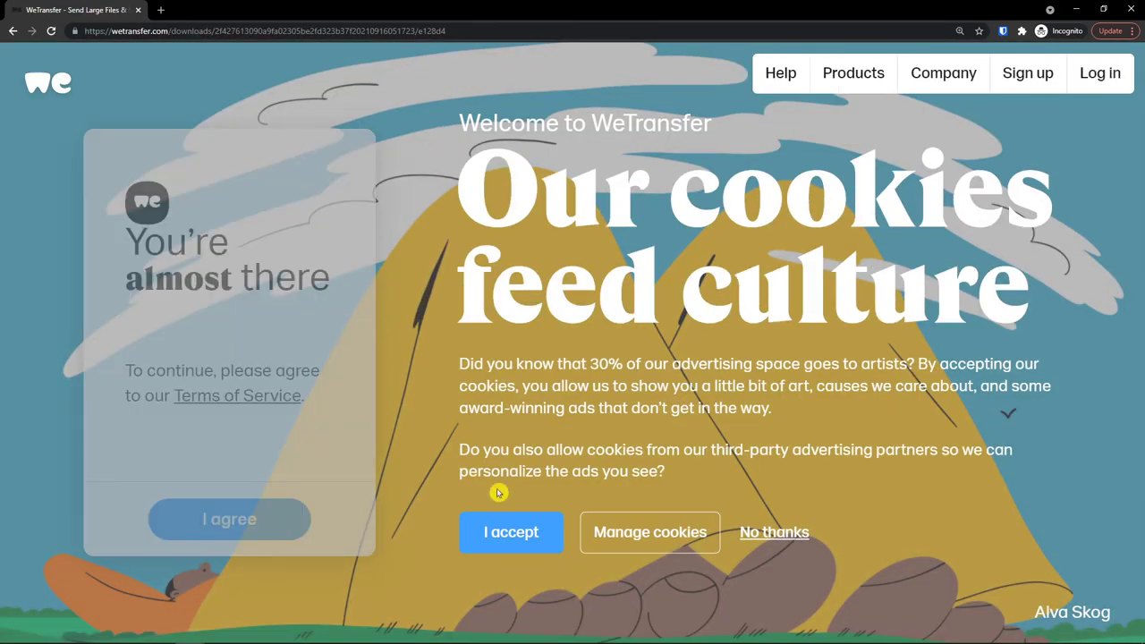
Decline cookies, accept the terms, and preview the six Screenshots files before closing the preview
{"action": "left_click", "coordinate": [485, 530]}
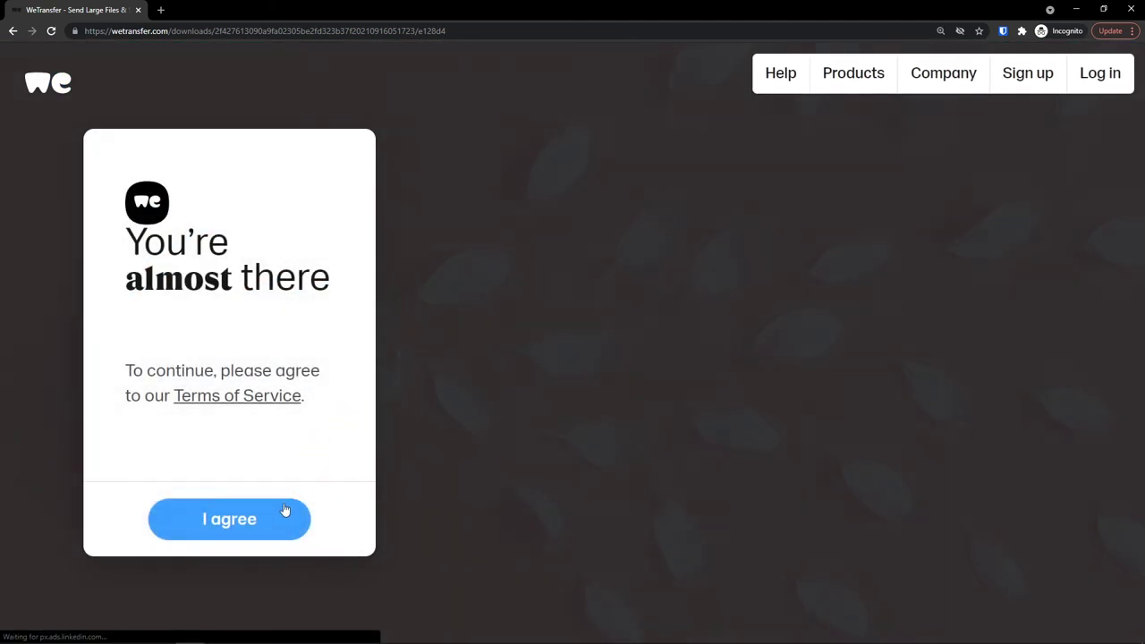
{"action": "left_click", "coordinate": [285, 515]}
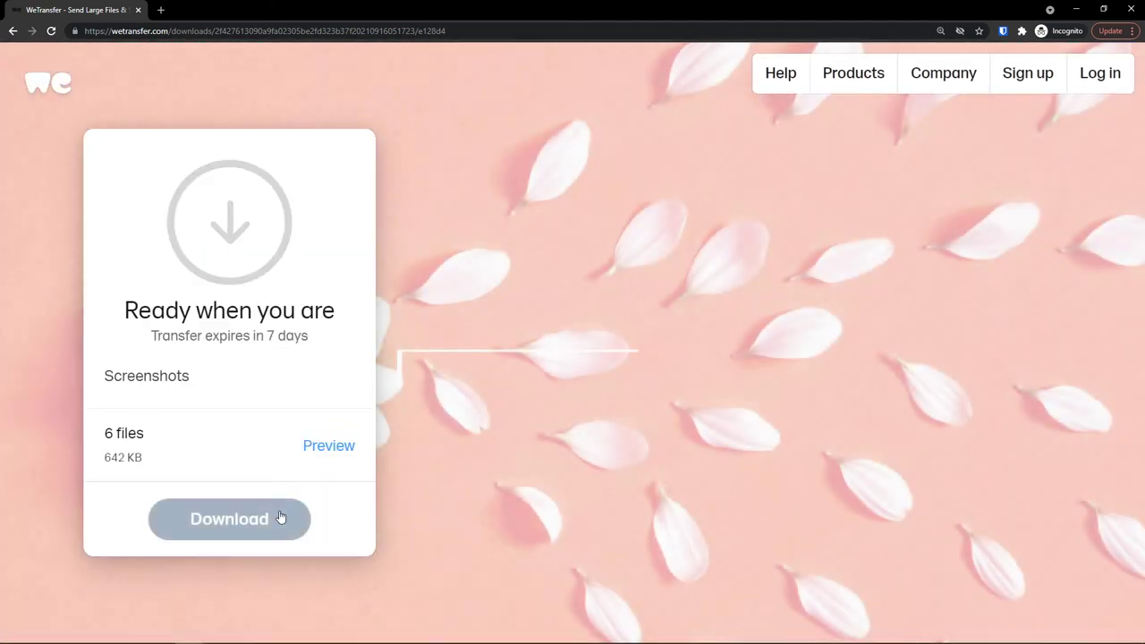
{"action": "left_click", "coordinate": [320, 448]}
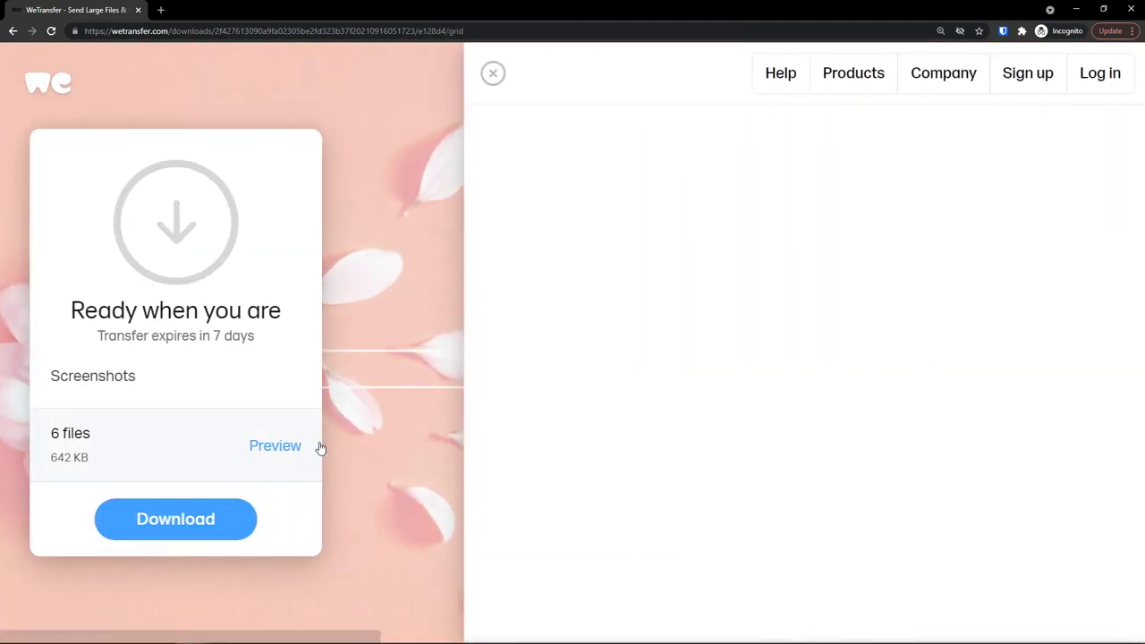
{"action": "scroll", "coordinate": [492, 412], "scroll_direction": "down", "scroll_amount": 4}
{"action": "scroll", "coordinate": [475, 415], "scroll_direction": "down", "scroll_amount": 3}
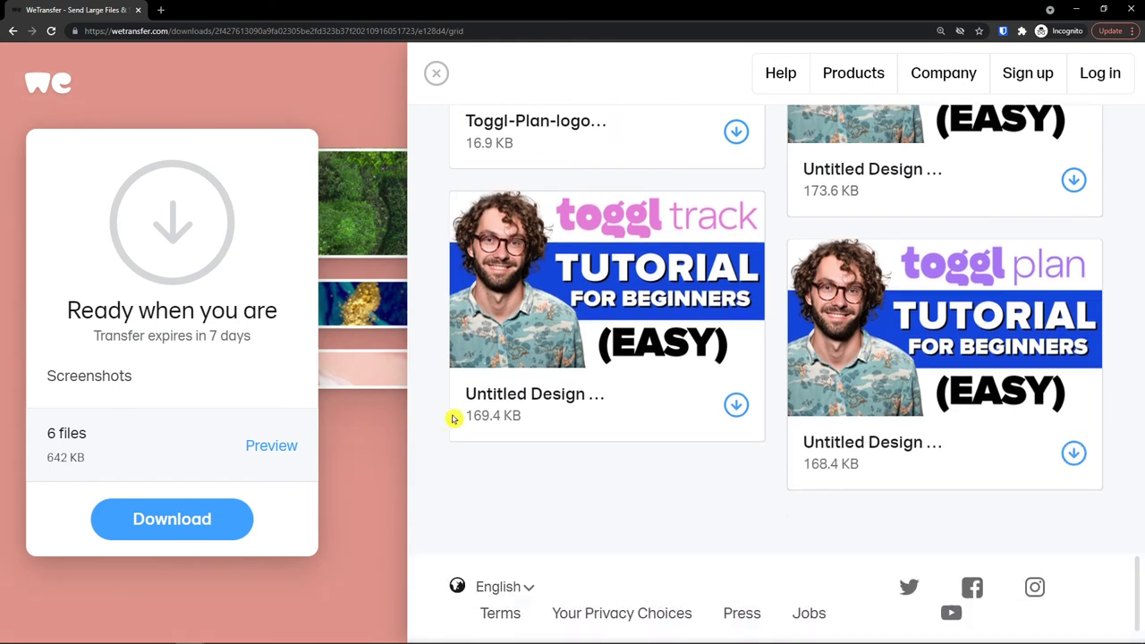
{"action": "left_click", "coordinate": [435, 74]}
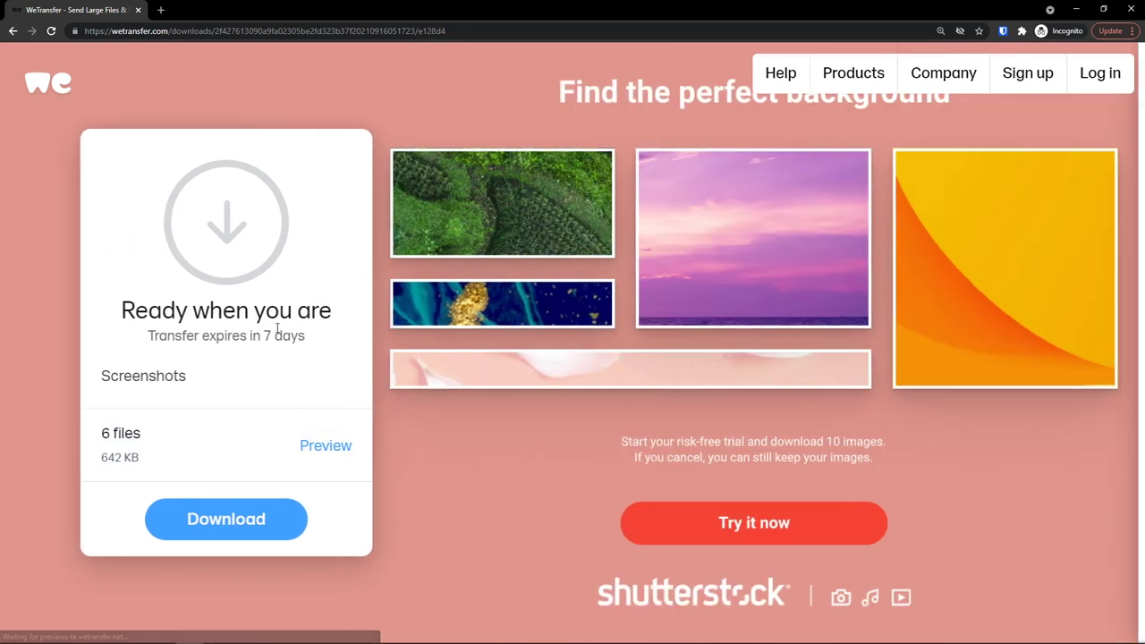